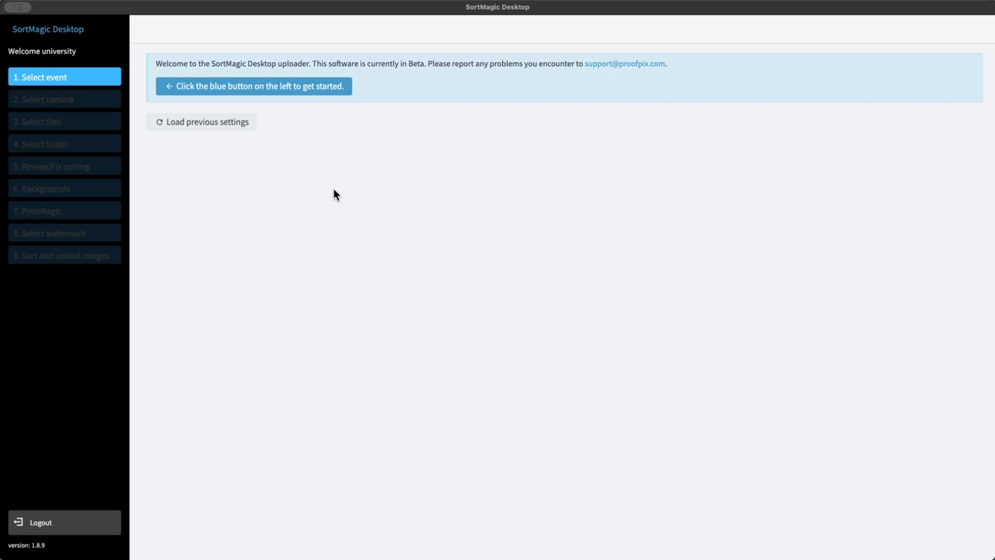
Select the Lady Wolves Basketball event and the Canon EOS 90D as the camera used for it
left_click(71, 80)
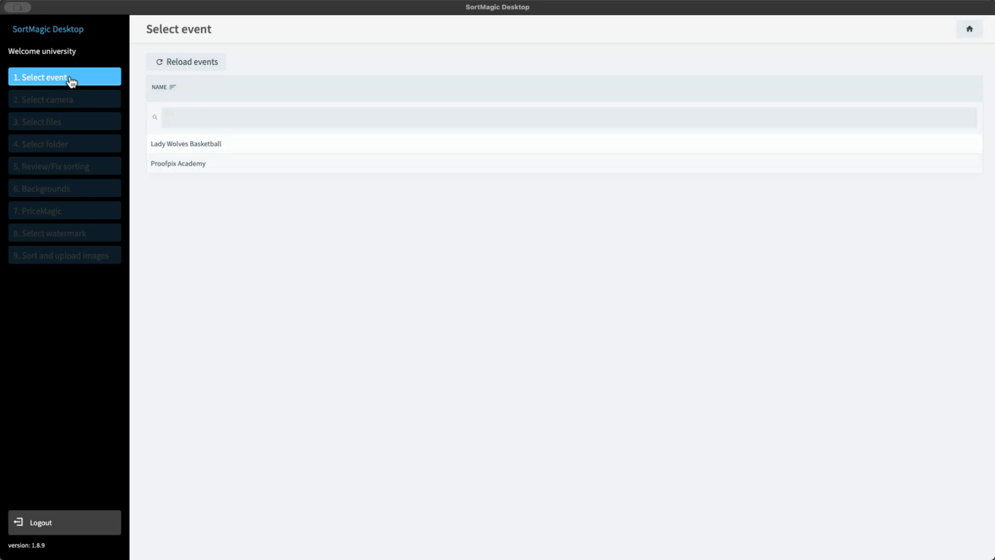
left_click(176, 144)
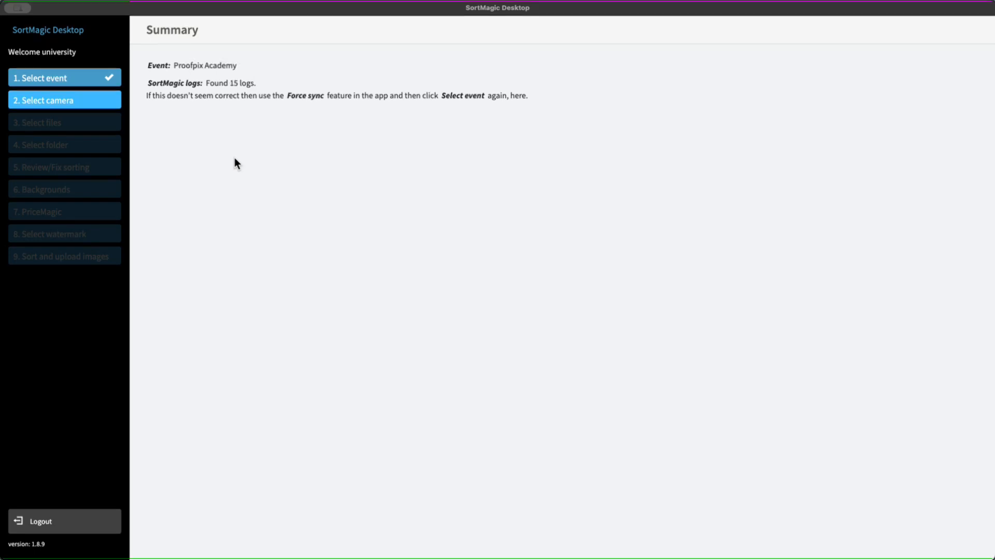
left_click(71, 102)
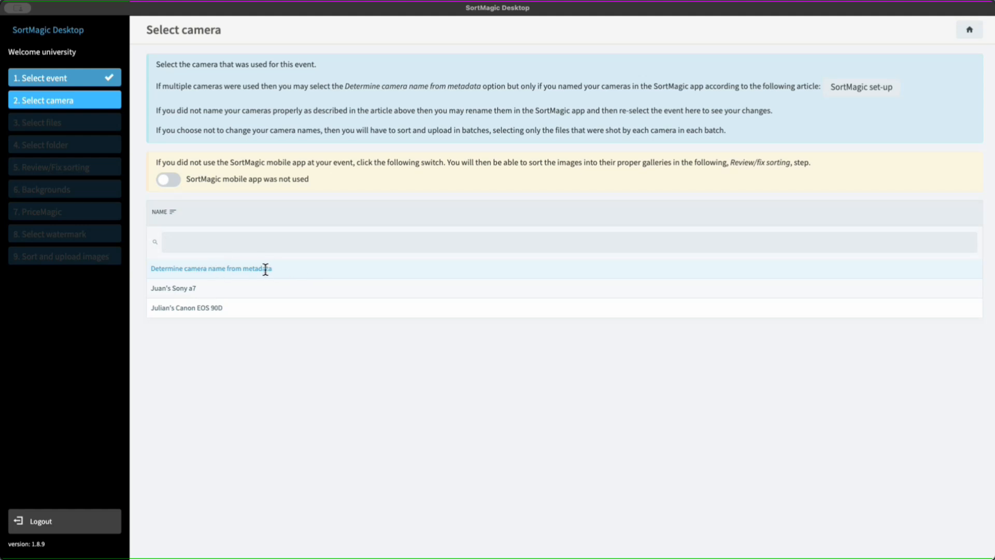
left_click(227, 309)
Add all images in Downloads > Lady Wolves Raw Images, from PHJH-GBBall-21-3281_GS.jpg through PHJH-GBBall-21-3290_GS.jpg, as the files to sort
left_click(89, 123)
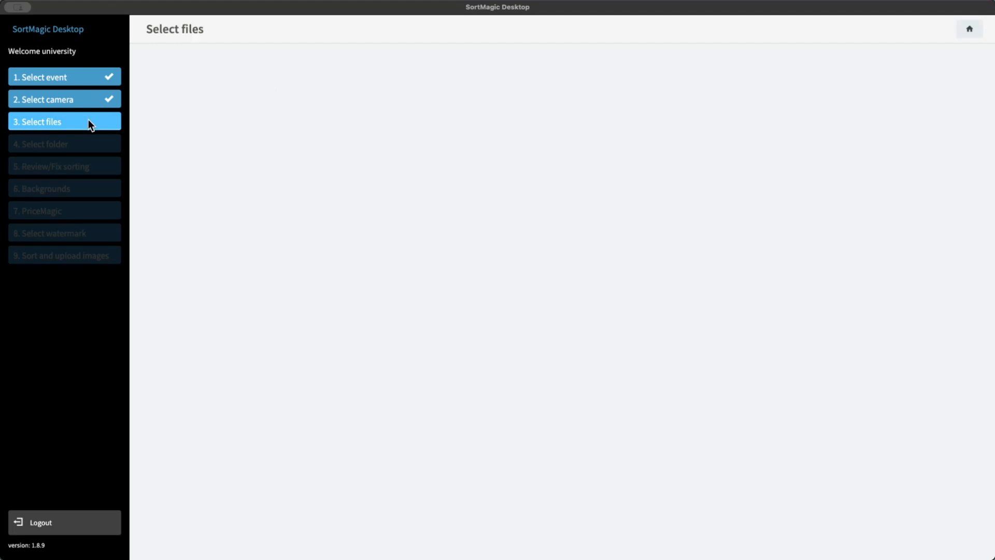
left_click(287, 185)
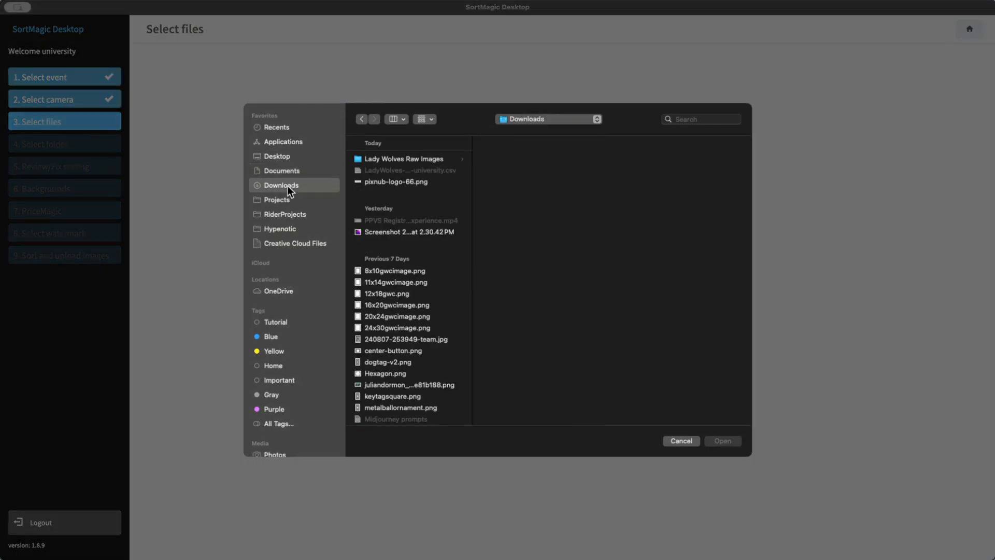
left_click(418, 158)
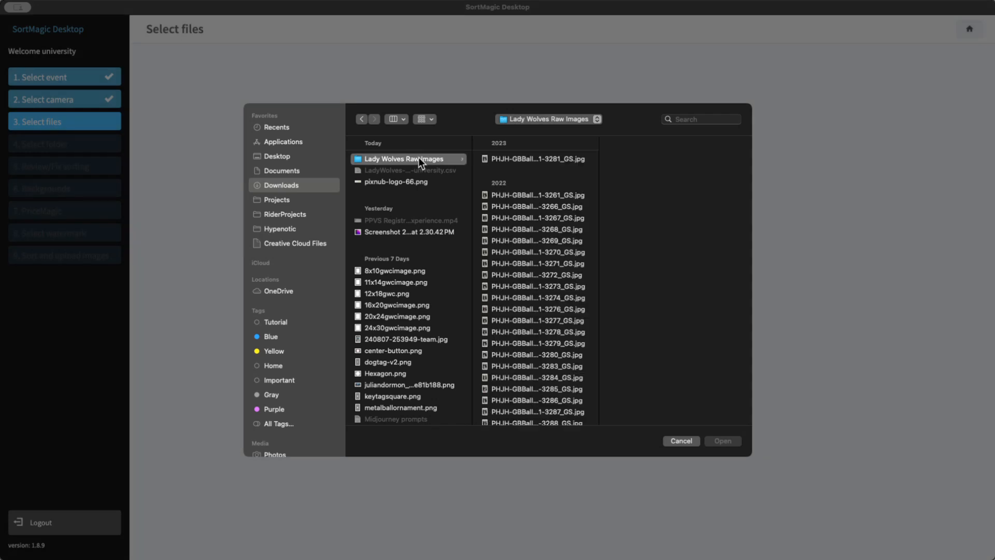
left_click(555, 160)
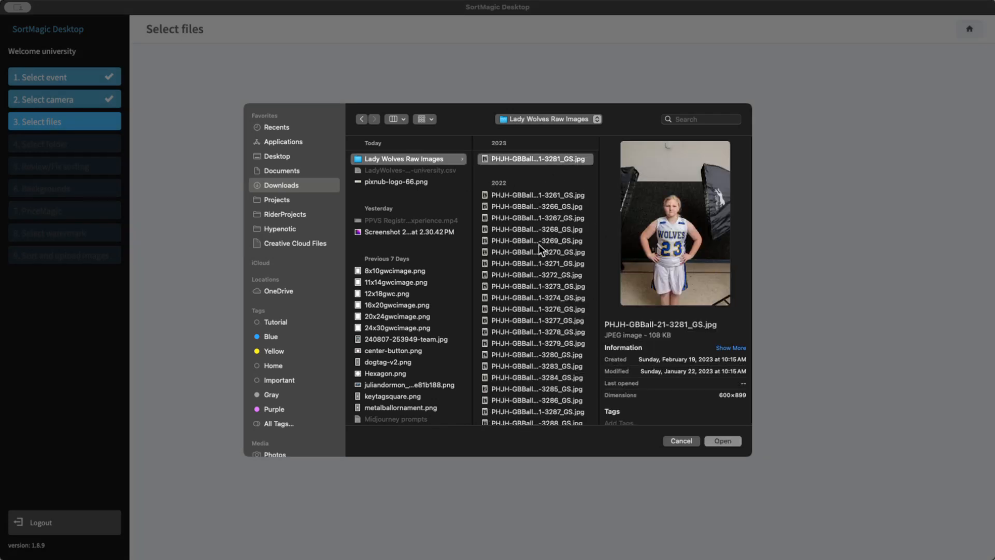
scroll(554, 394, "down", 2)
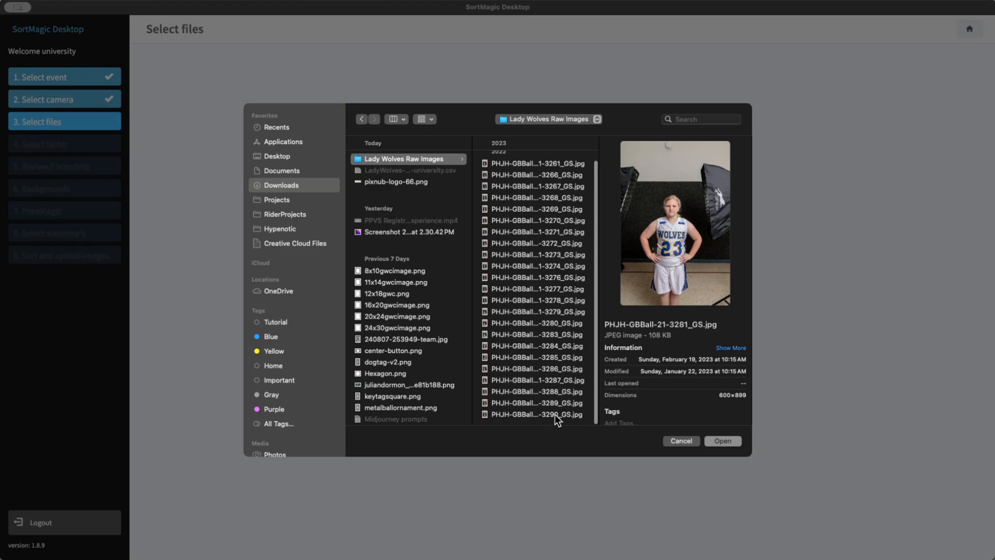
left_click(559, 412, "shift")
left_click(723, 442)
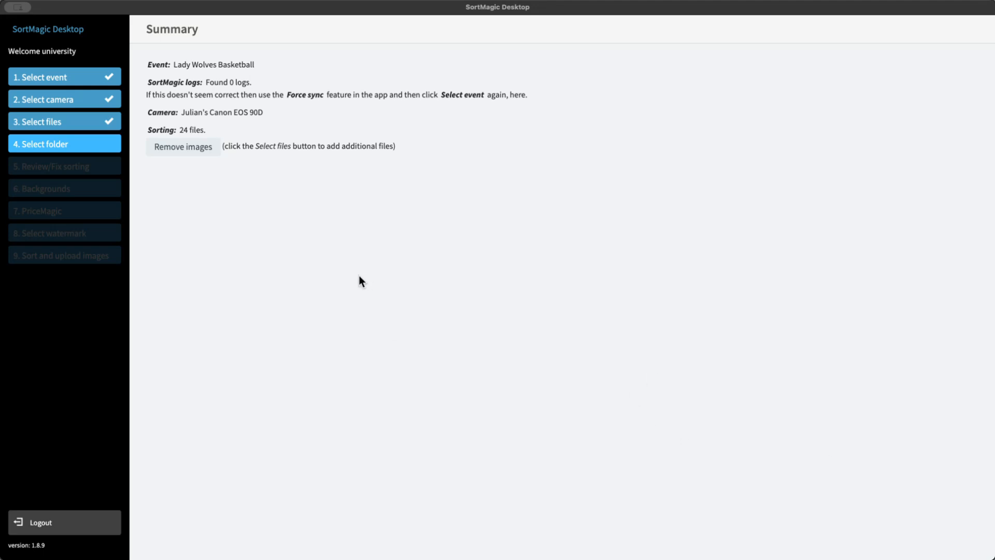
Set the SortMagic Testing folder in Documents as the destination folder
left_click(83, 145)
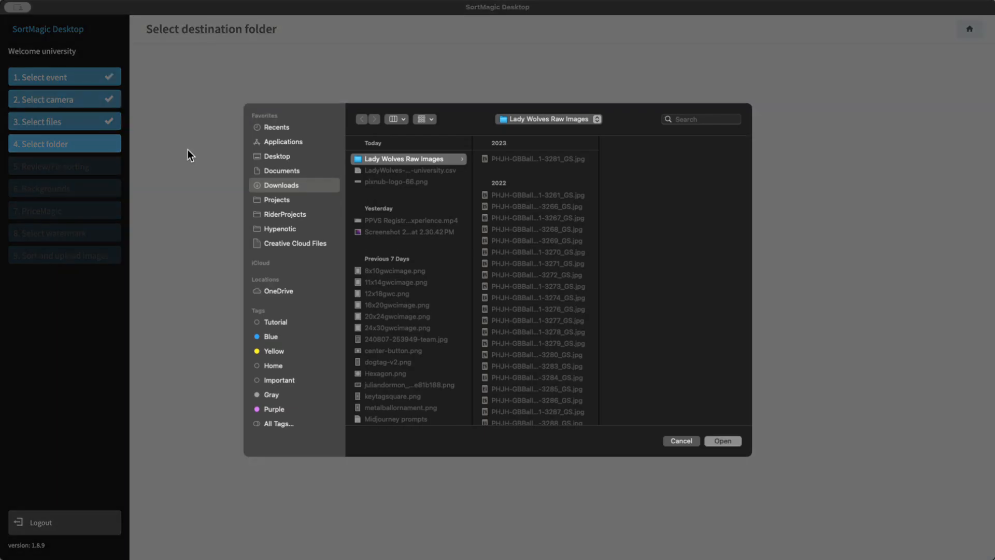
left_click(291, 172)
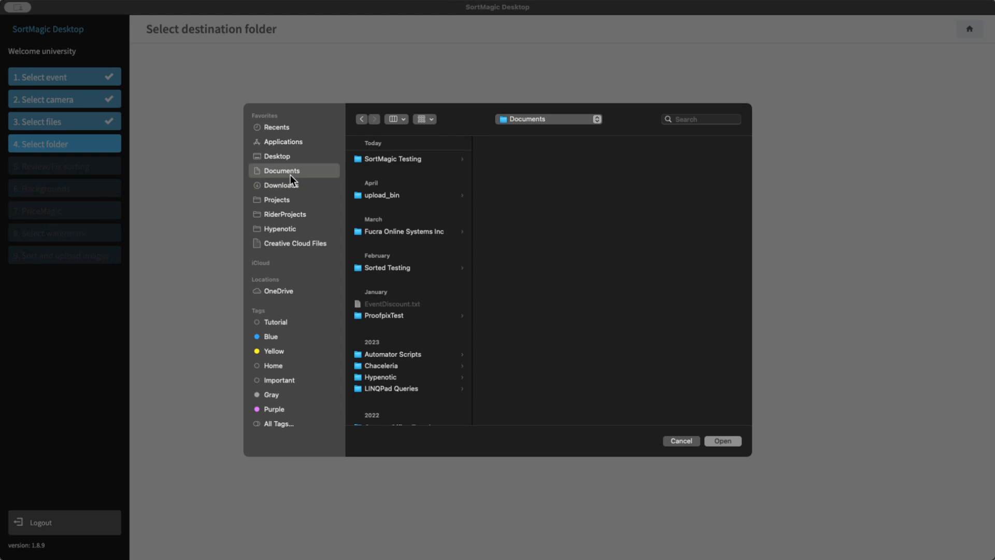
left_click(392, 161)
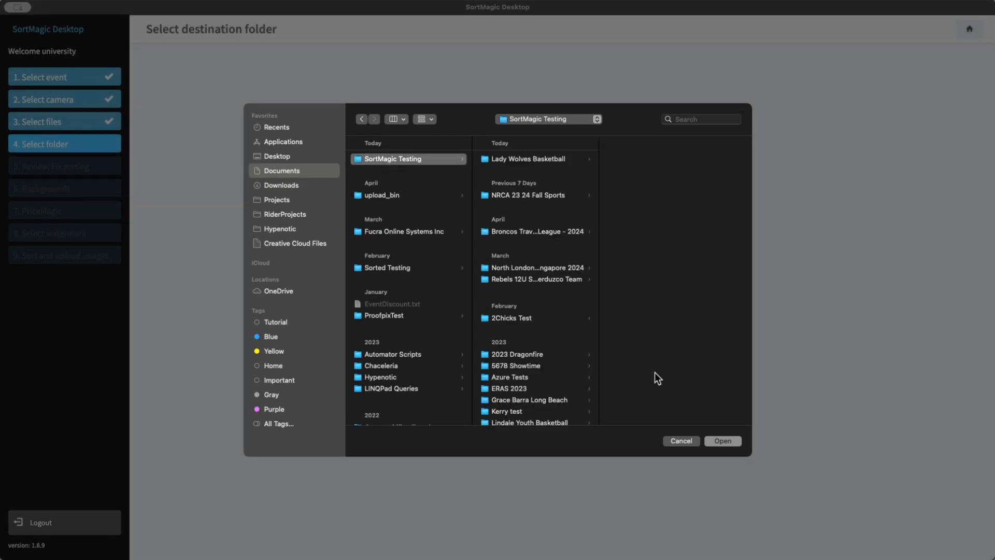
left_click(722, 441)
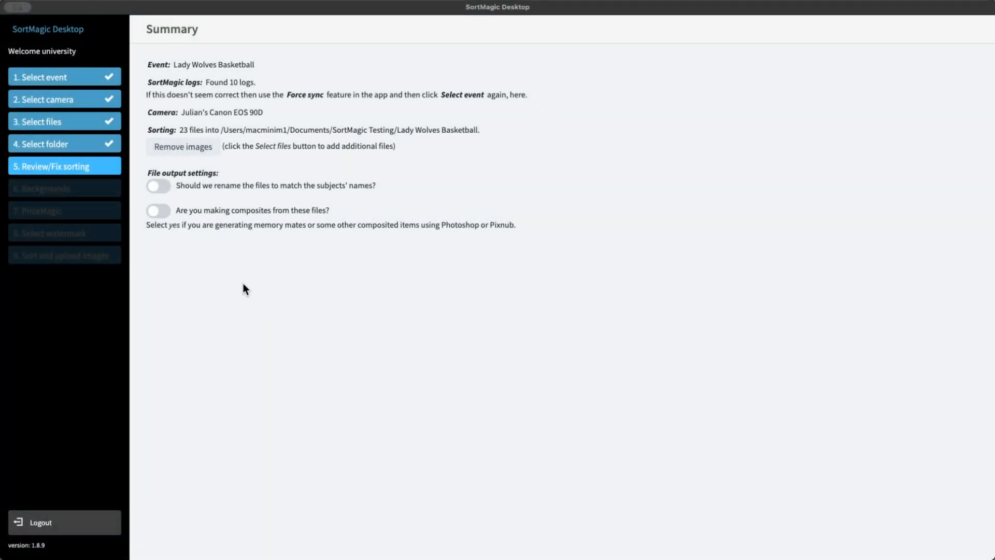
Review the image sorting and reassign PHJH-GBBall-21-3283_GS.jpg to the first gallery matching "mic", keeping the Canon EOS 90D as its camera
left_click(93, 170)
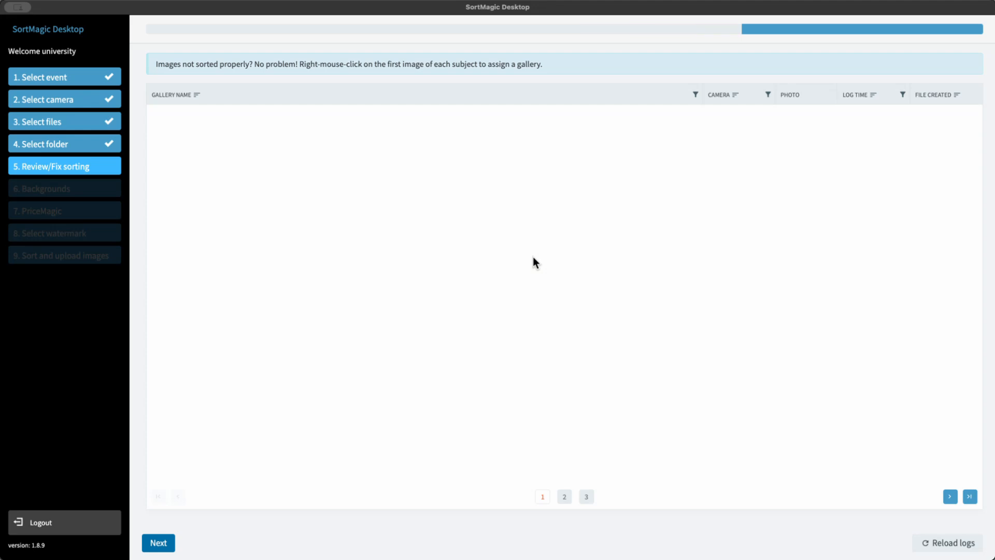
scroll(383, 286, "down", 5)
scroll(382, 284, "up", 6)
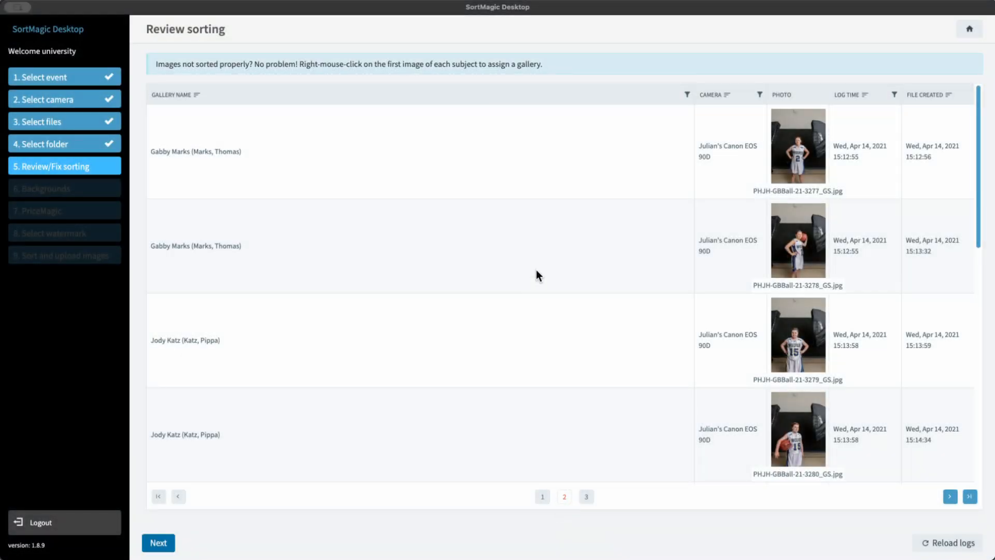
scroll(536, 271, "down", 5)
scroll(552, 208, "down", 2)
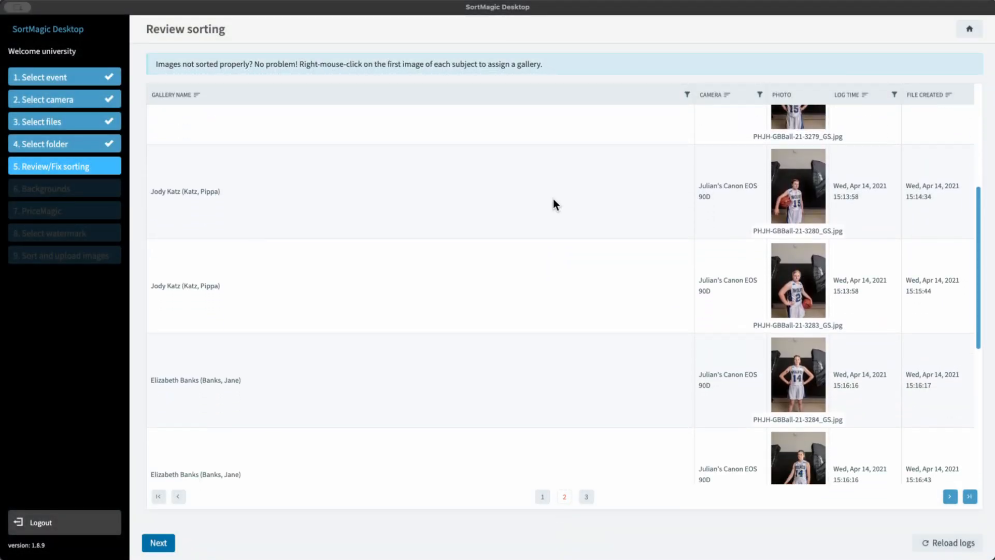
scroll(553, 204, "up", 3)
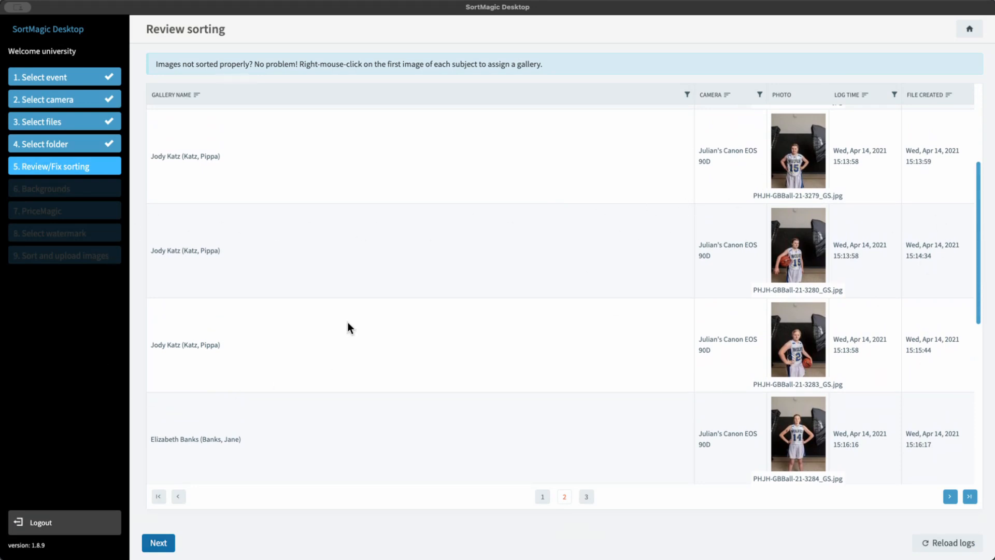
right_click(233, 345)
left_click(255, 356)
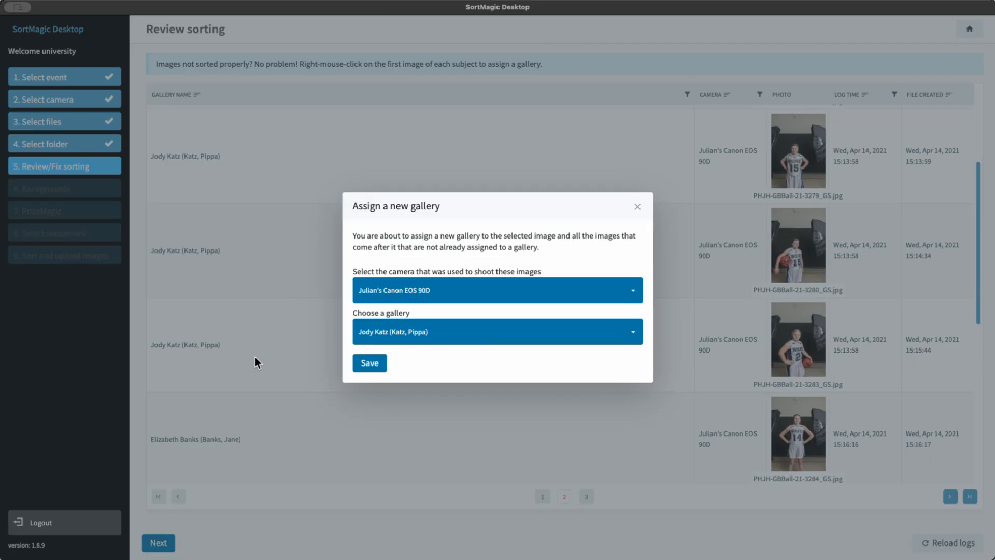
left_click(396, 334)
type("mic")
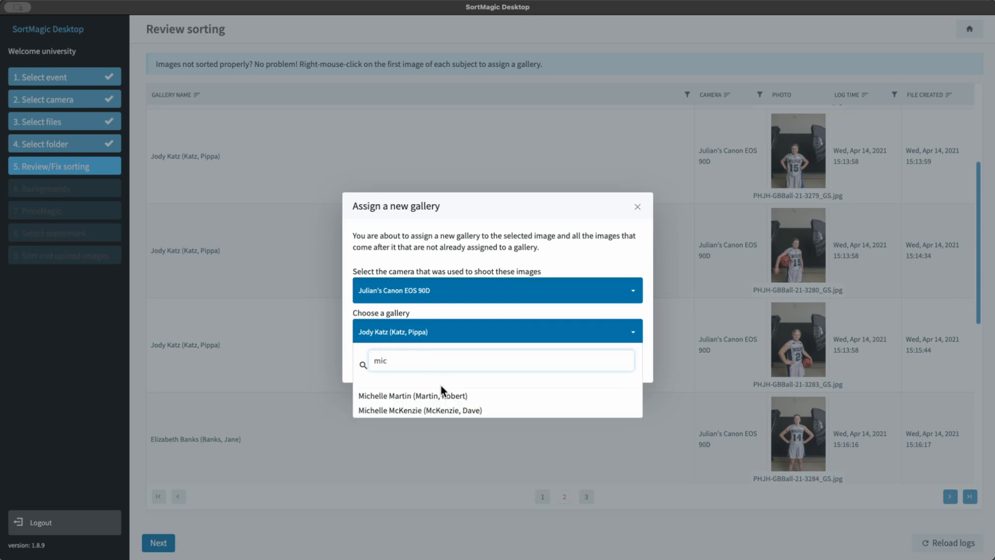
left_click(440, 391)
left_click(378, 366)
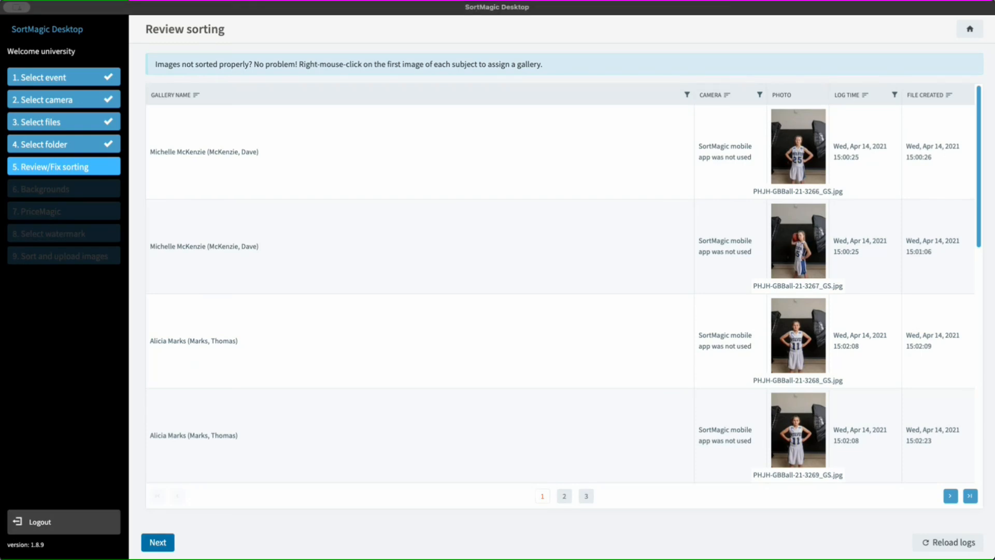
Finish the sorting review and enable making composites from the files, leaving renaming to subjects' names off
left_click(149, 541)
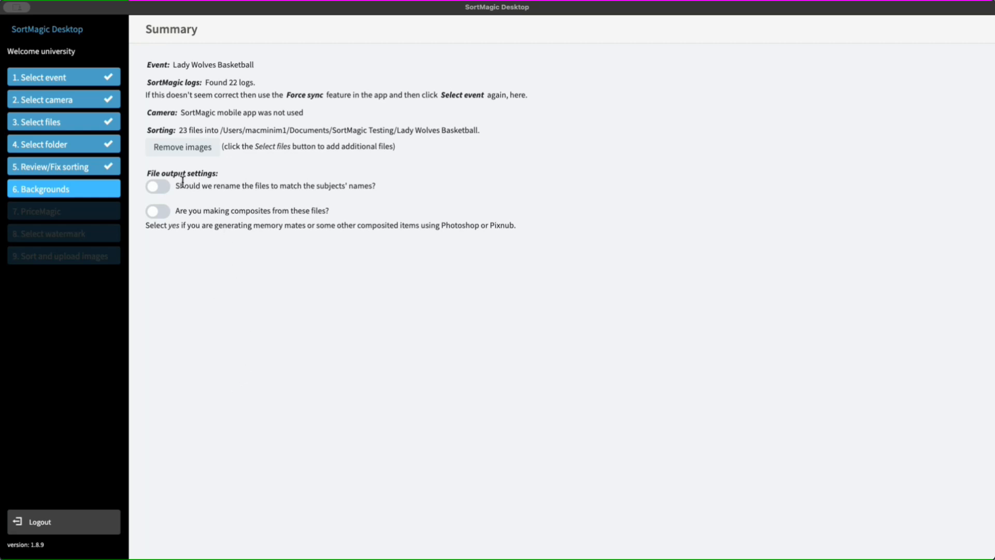
left_click(160, 188)
left_click(160, 188)
left_click(157, 212)
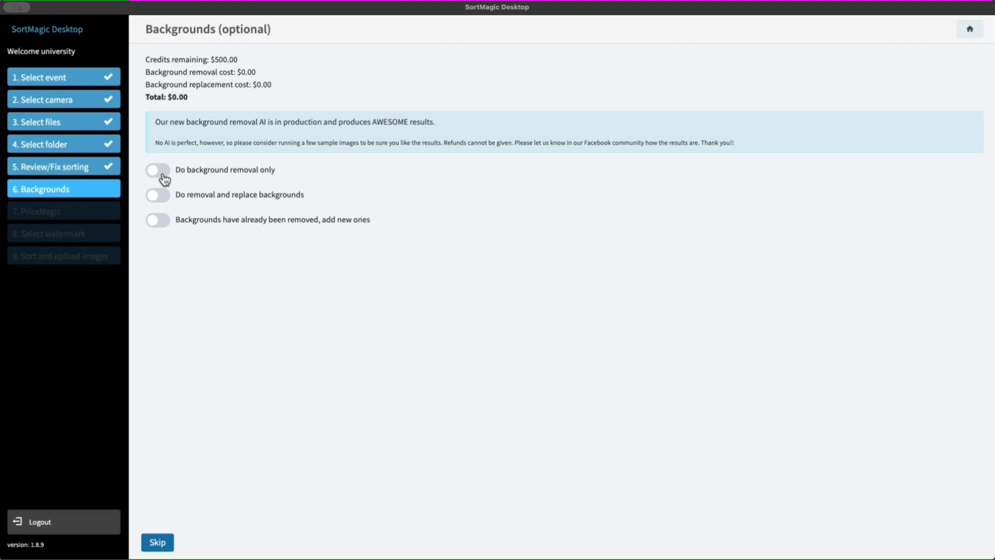
Set the backgrounds option to background removal only and skip the optional PriceMagic pricelist group
left_click(158, 199)
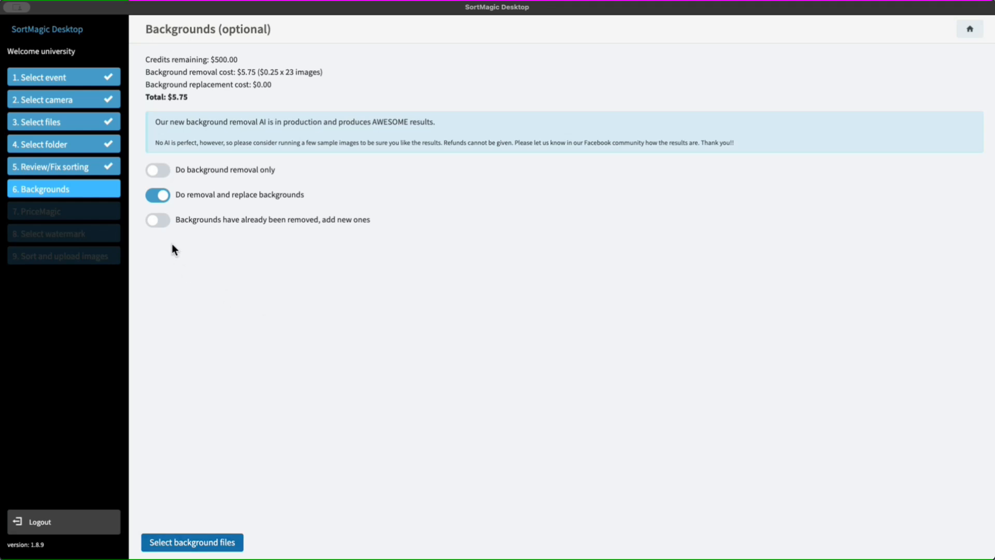
left_click(158, 221)
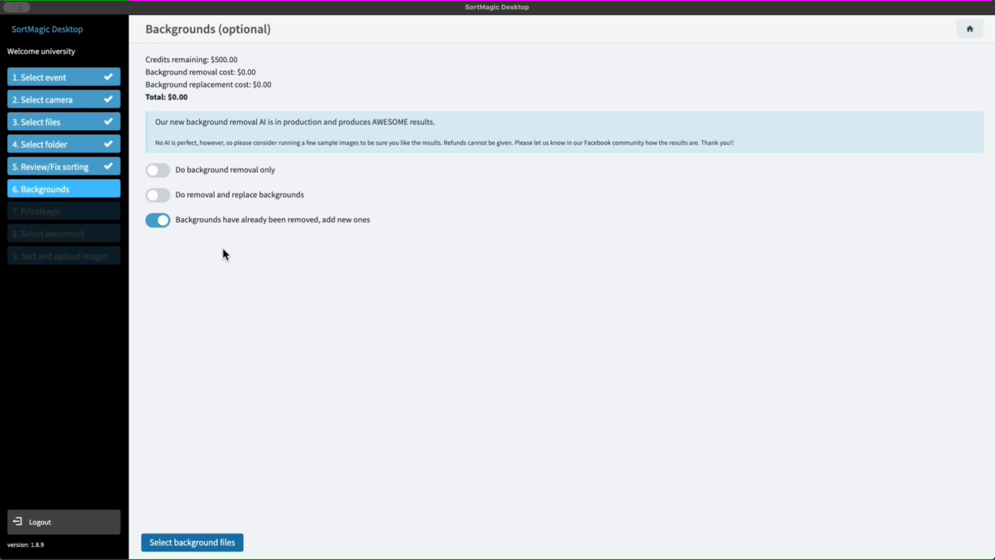
left_click(161, 171)
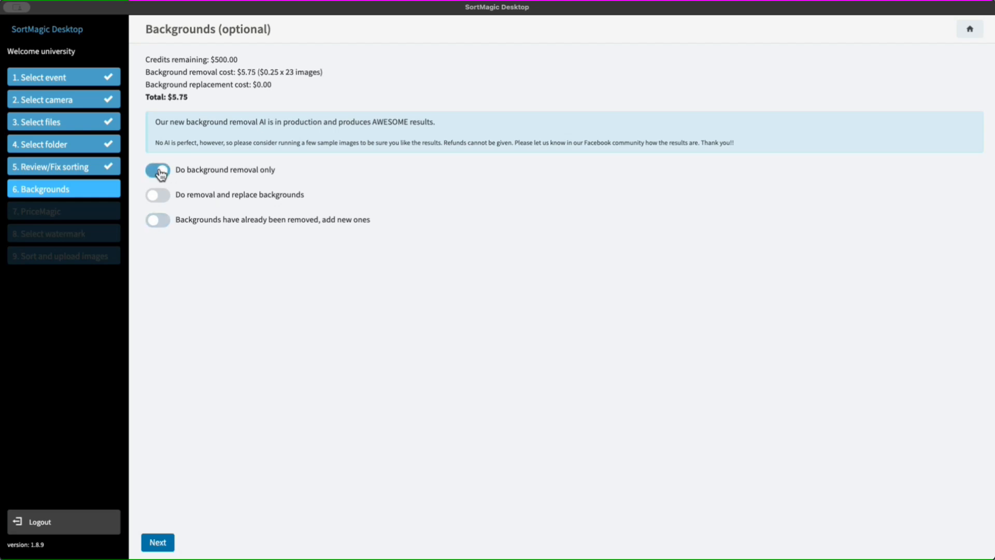
left_click(157, 543)
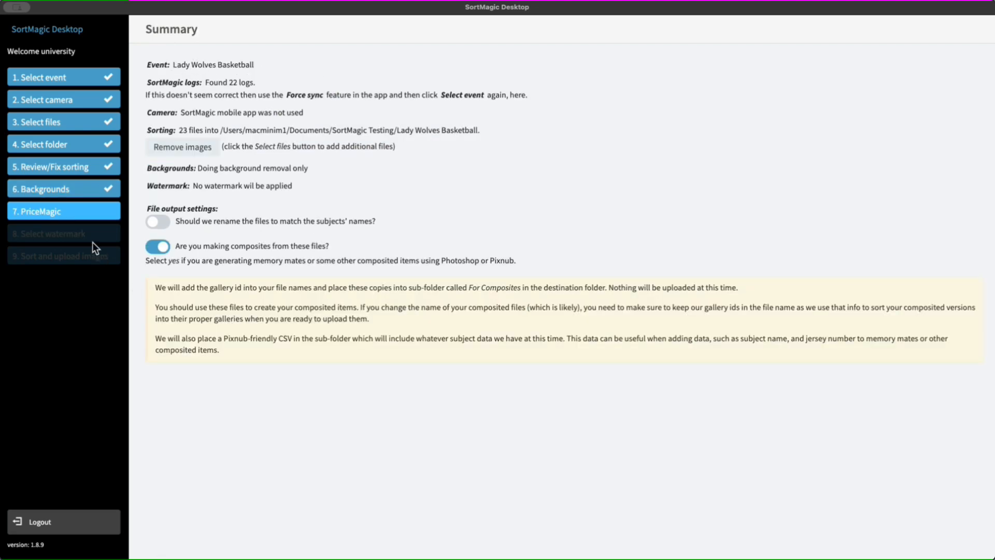
left_click(86, 216)
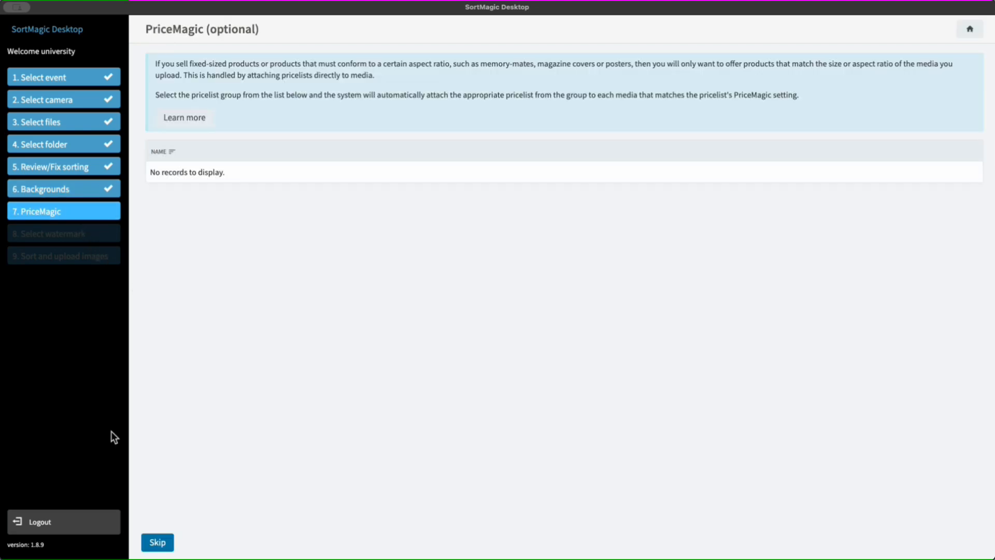
left_click(158, 542)
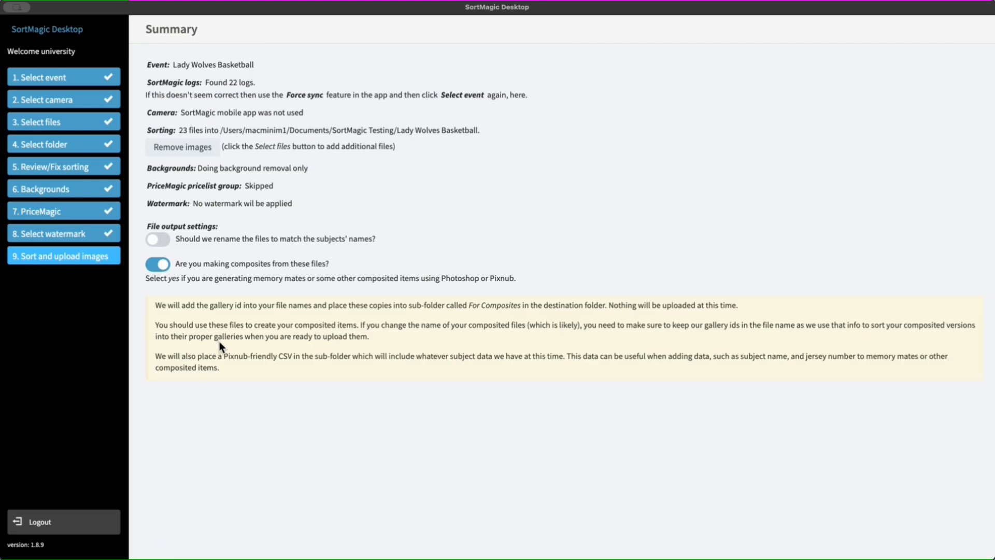
Check the watermark options, keeping No watermark, and start sorting the listed images
left_click(72, 243)
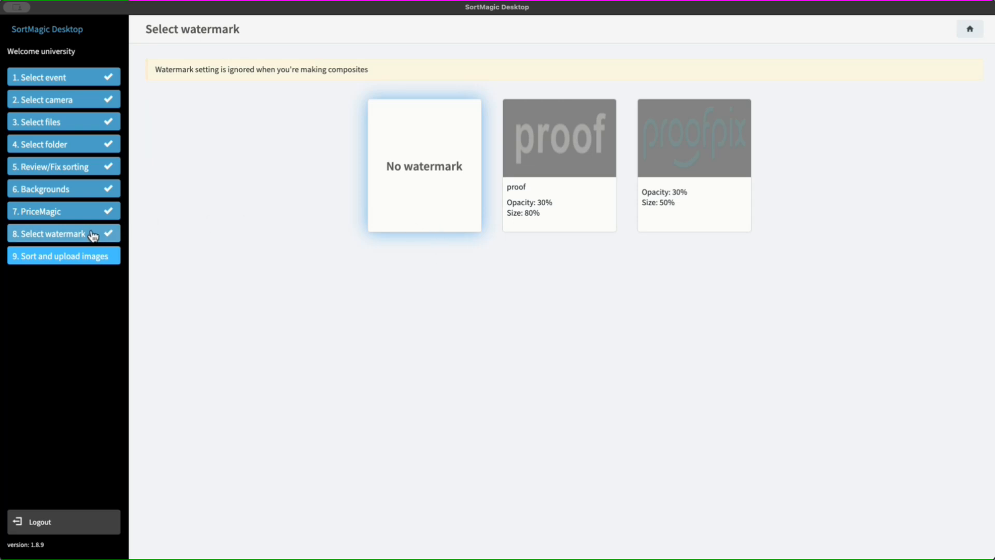
left_click(56, 260)
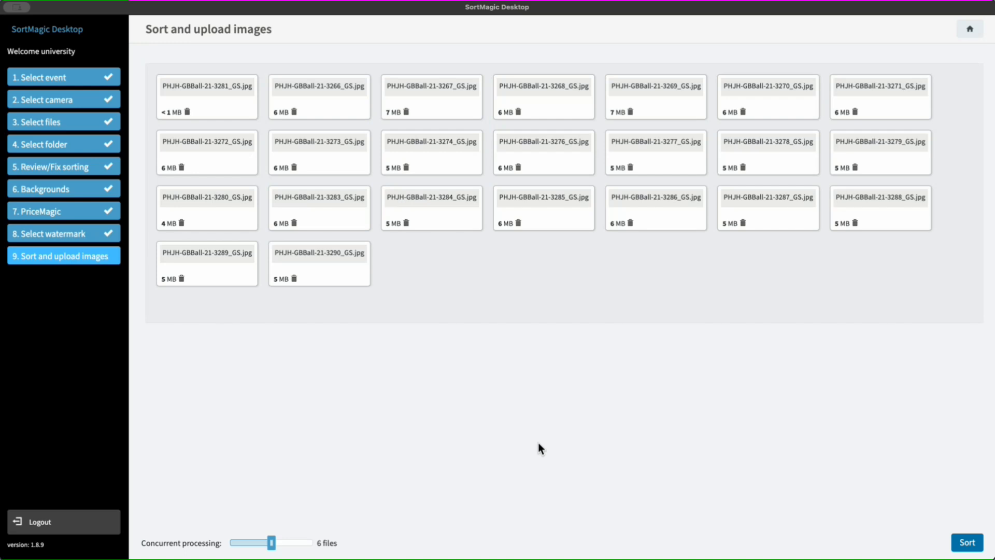
left_click(967, 542)
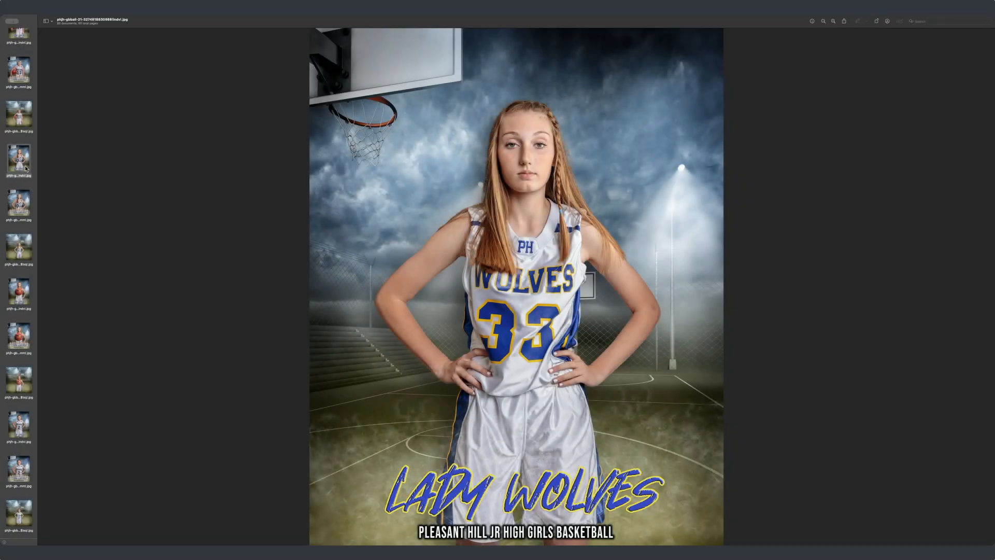
Look through the finished Lady Wolves player composites one by one in the image viewer
left_click(21, 205)
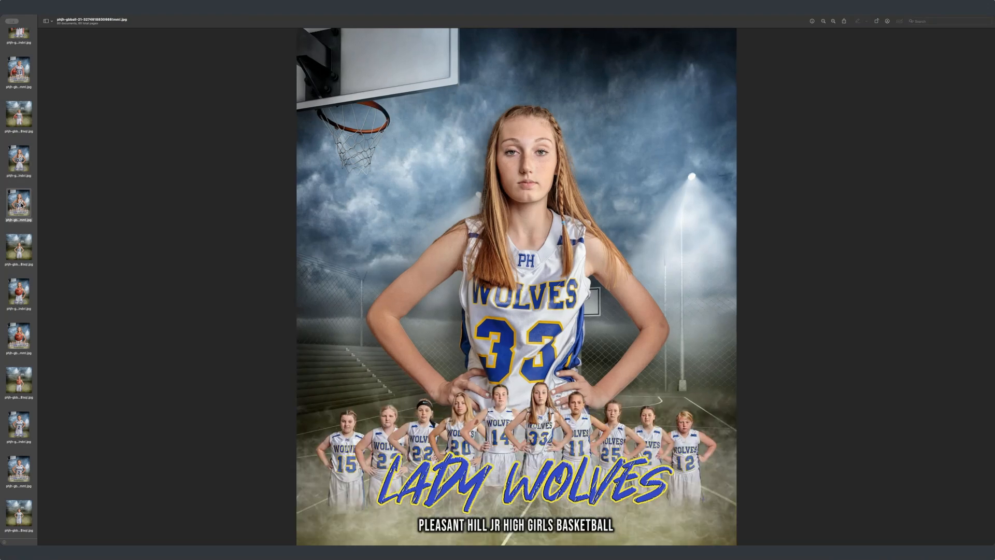
left_click(21, 242)
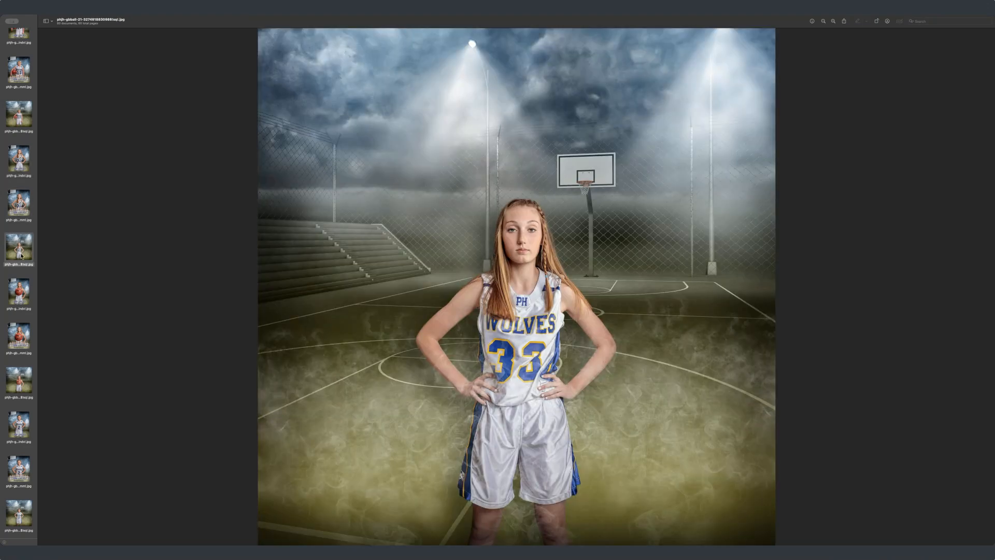
left_click(23, 297)
left_click(21, 337)
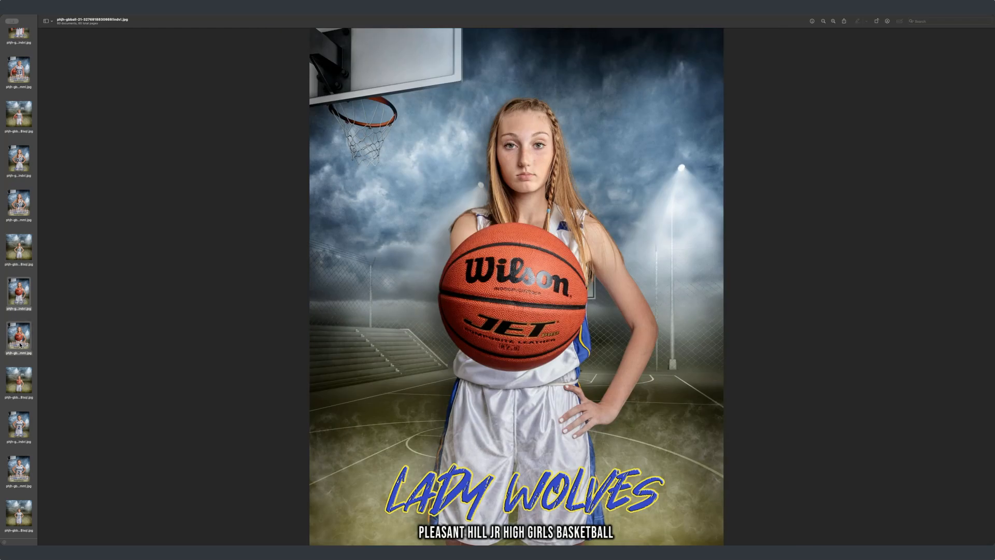
left_click(22, 386)
left_click(21, 428)
left_click(21, 467)
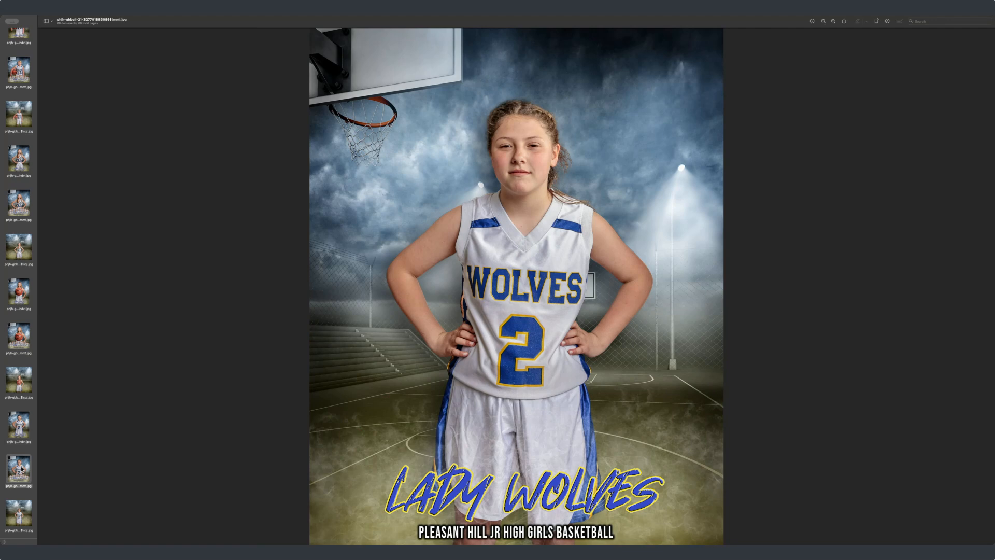
Check the last composite, then compare the indv, mm and sq tags in the first image names of the Lady Wolves sorted folder
left_click(20, 508)
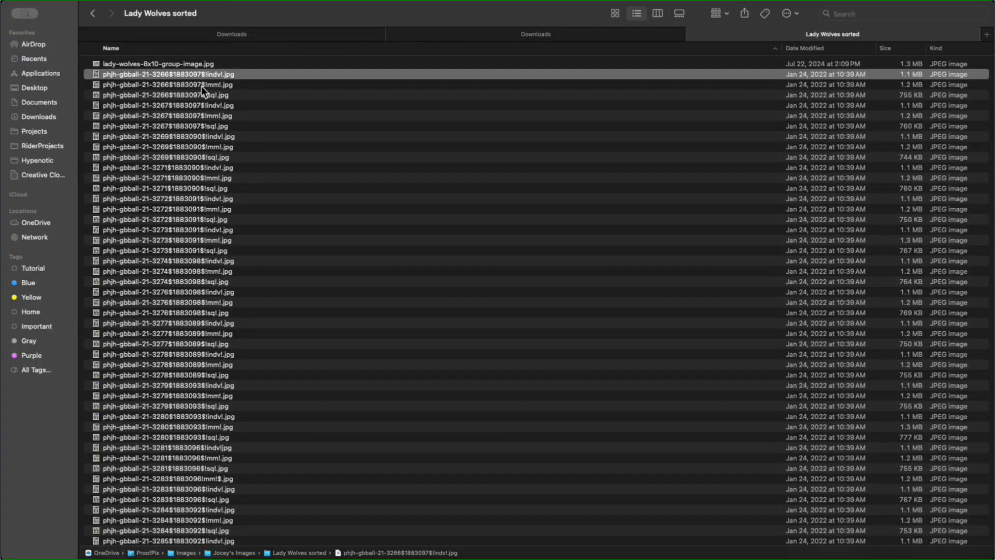
left_click(207, 86)
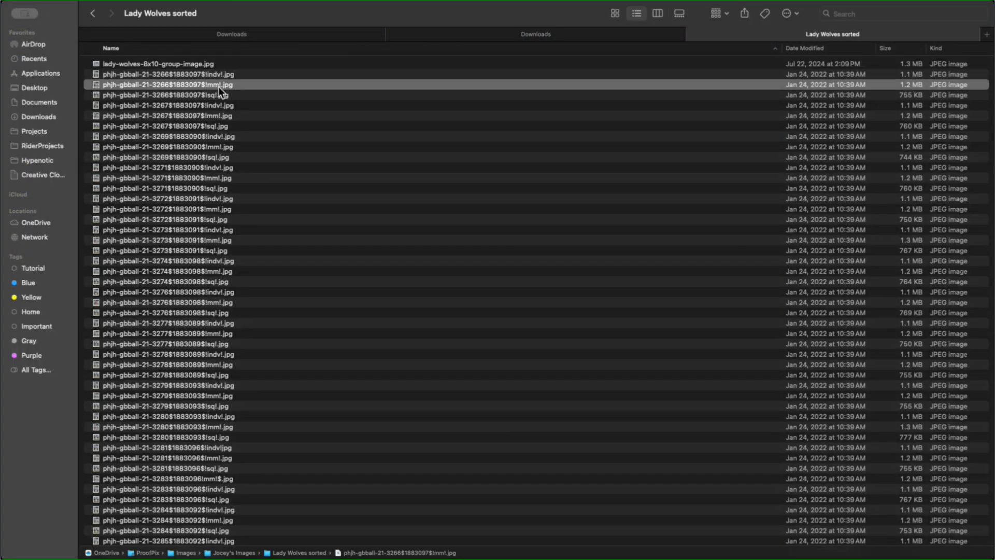
left_click(212, 96)
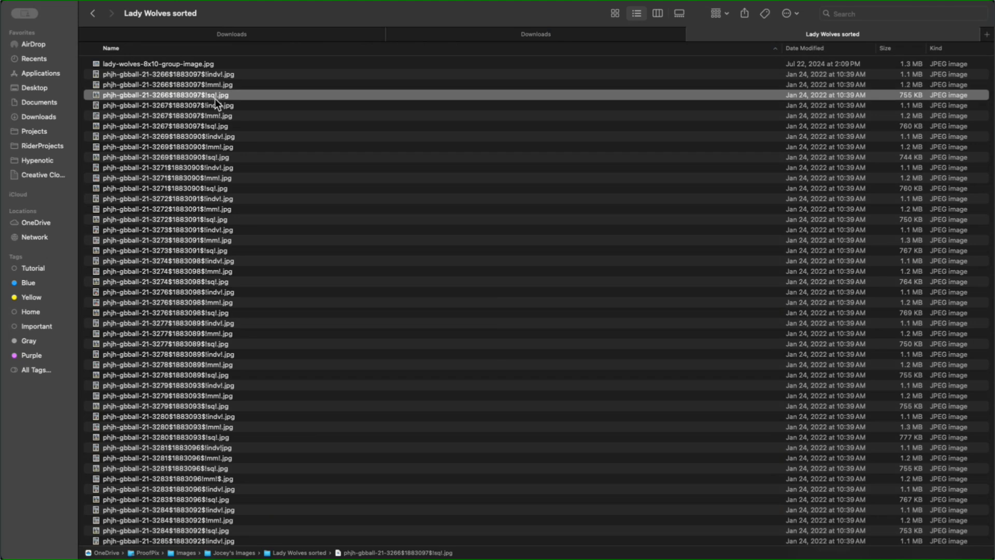
left_click(212, 105)
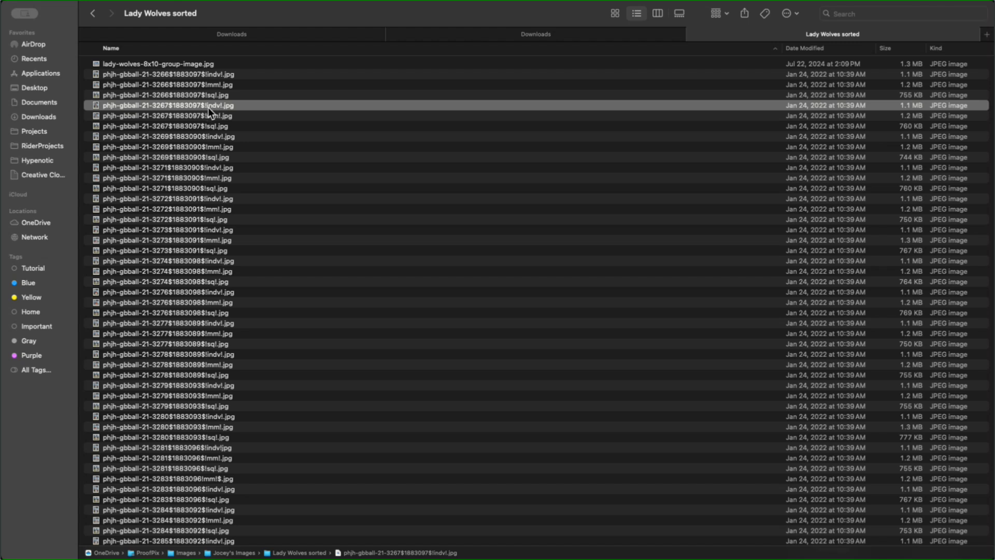
left_click(215, 117)
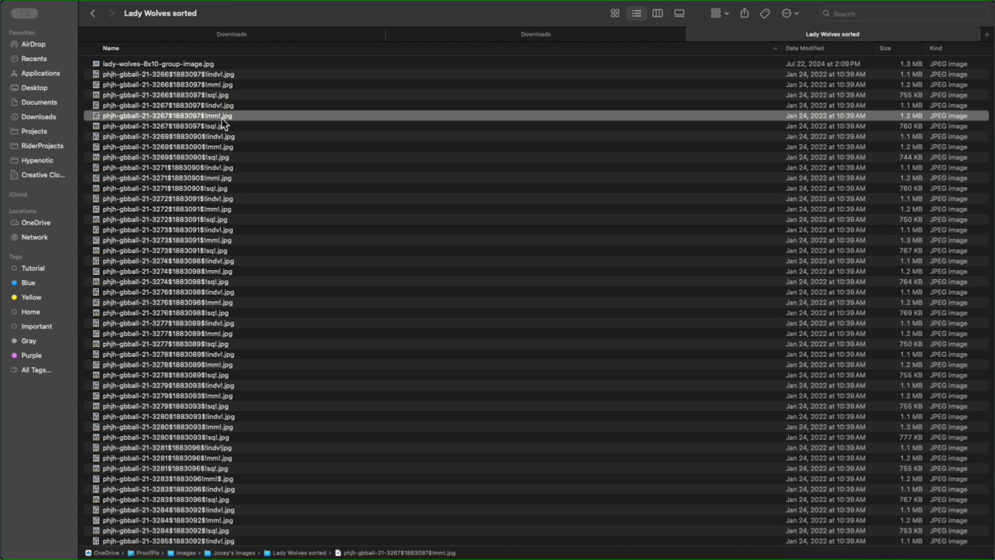
left_click(215, 126)
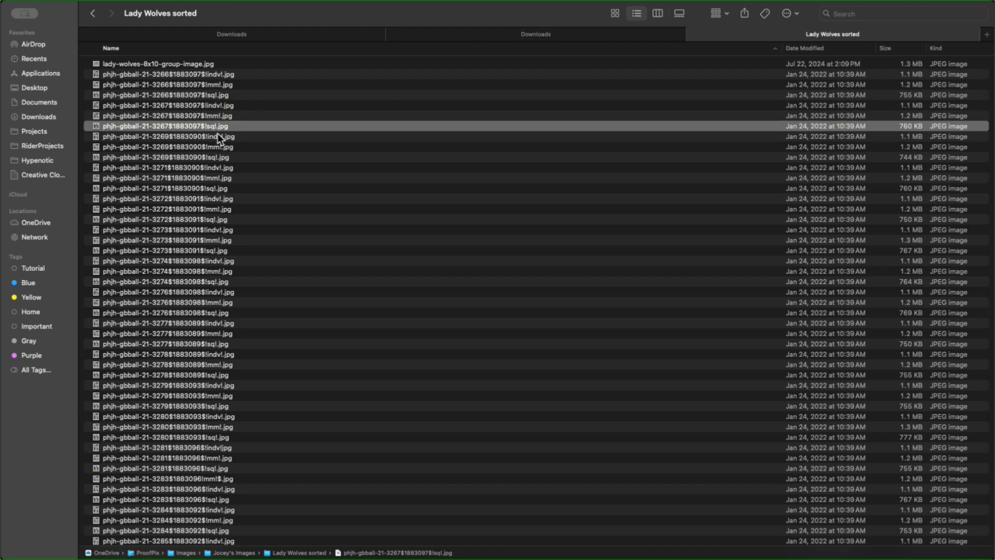
left_click(216, 137)
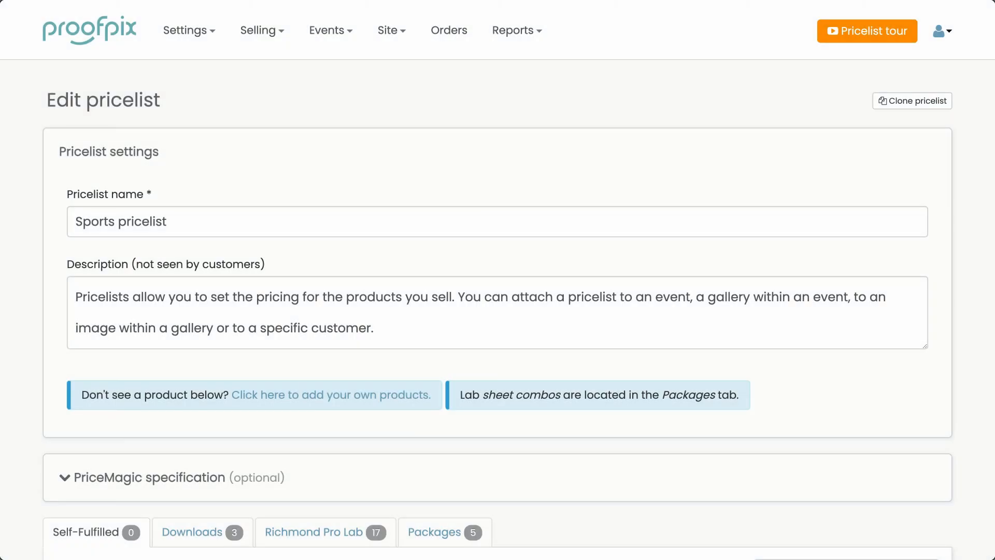
Open the Sports pricelist and check the 8x10 product among its photo prints
left_click(273, 32)
mouse_move(284, 113)
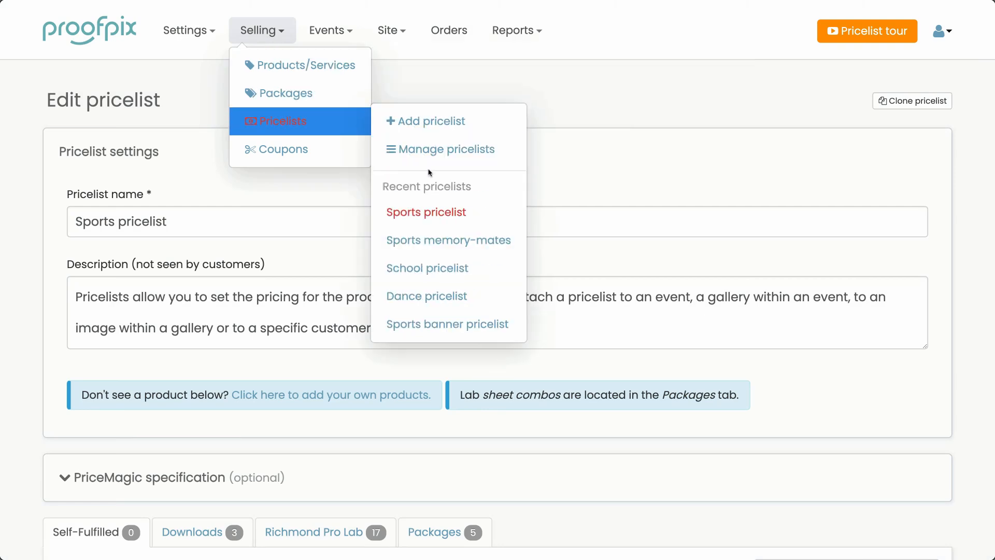
left_click(430, 212)
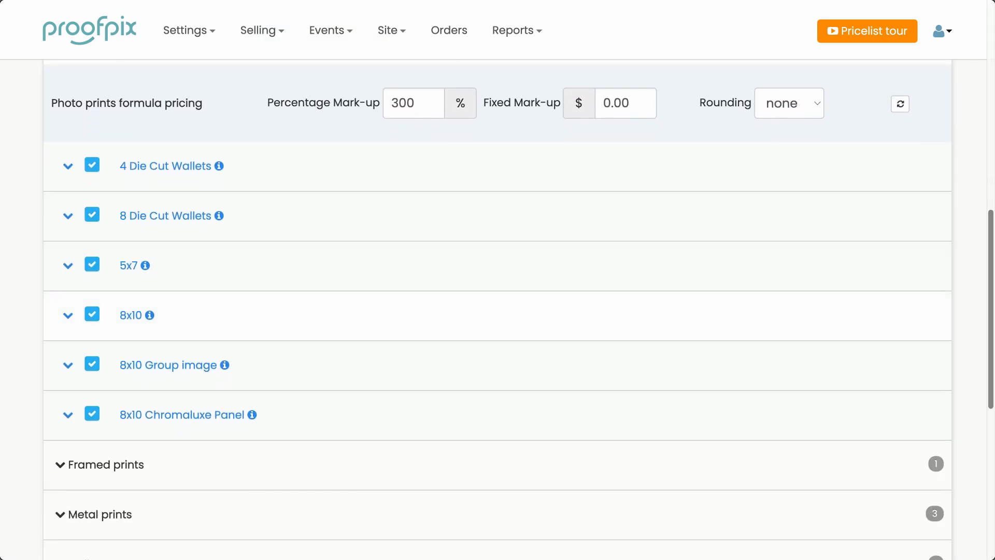
left_click(130, 315)
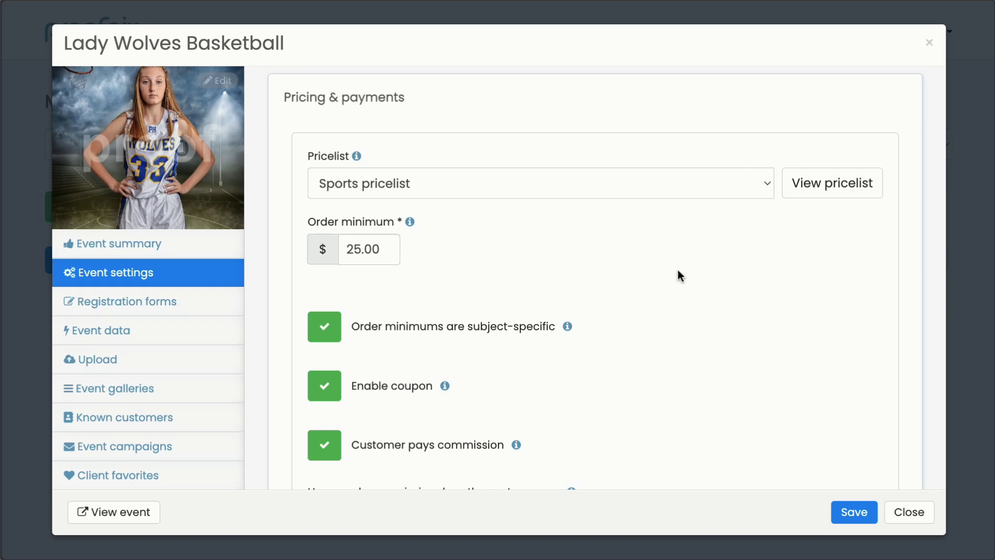
Check the pricelist choices in the Lady Wolves Basketball event settings, keeping Sports pricelist
left_click(644, 195)
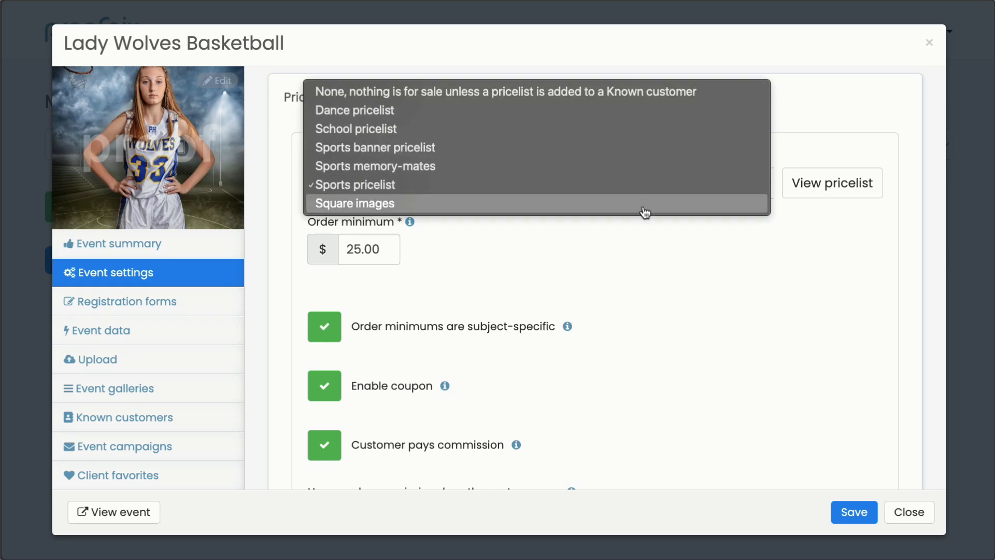
left_click(643, 197)
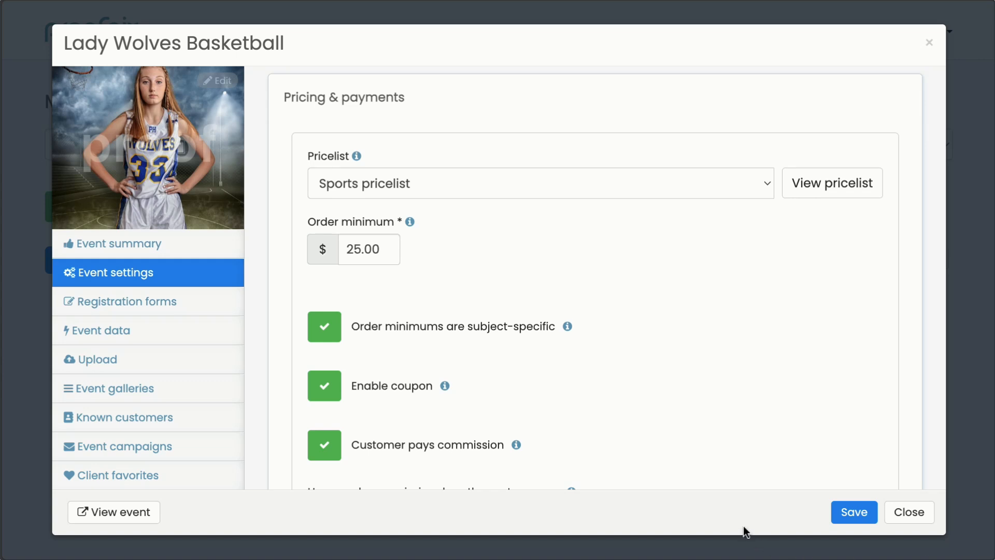
Edit the second known customer, turn off the use of the event's payment settings, and check the customer's own pricelist choices
left_click(150, 421)
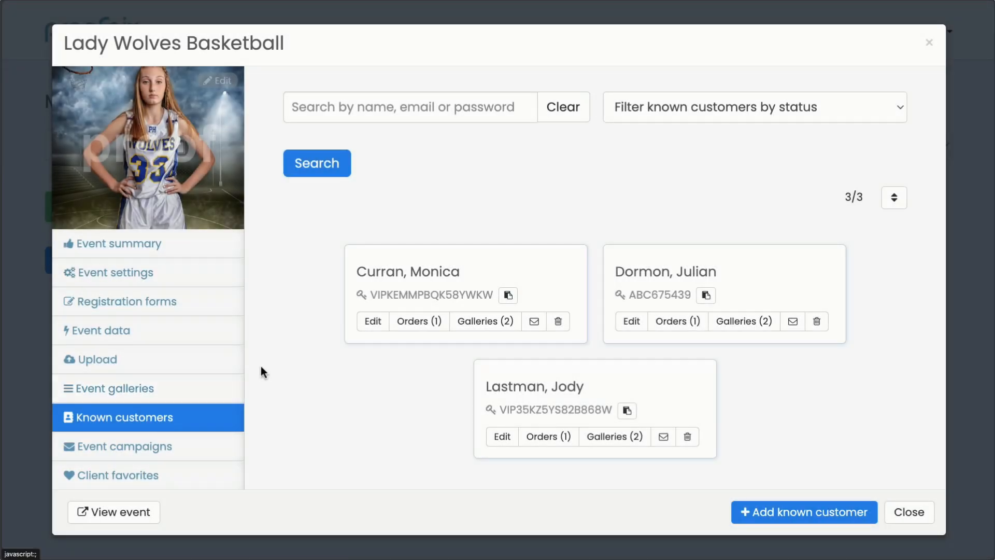
left_click(633, 322)
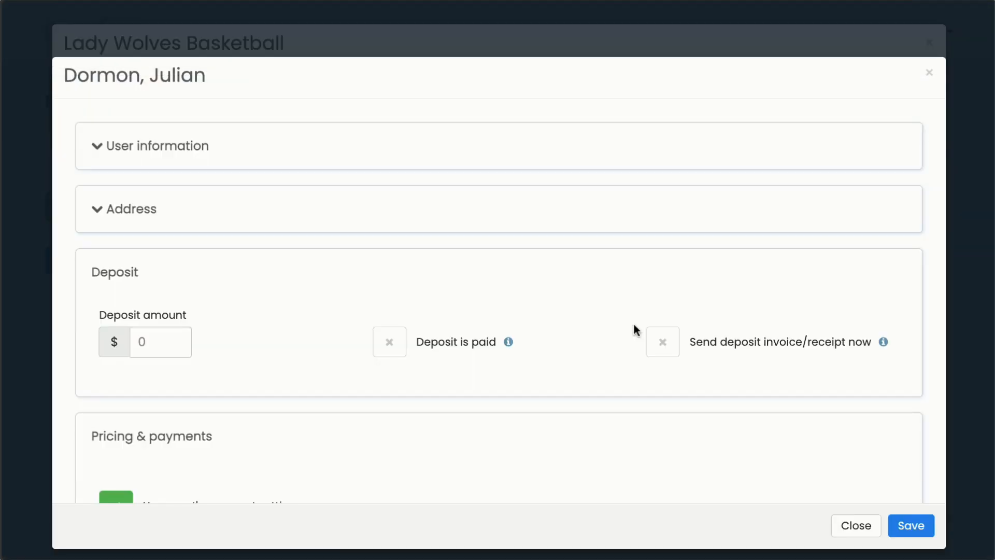
scroll(627, 321, "down", 1)
scroll(622, 320, "down", 3)
left_click(116, 318)
scroll(488, 318, "down", 1)
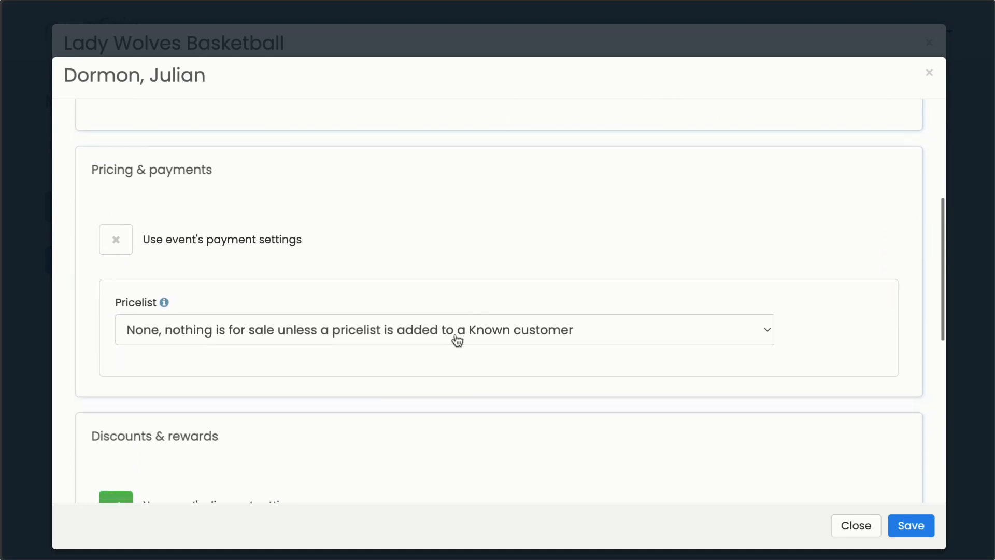
scroll(472, 326, "down", 1)
left_click(456, 321)
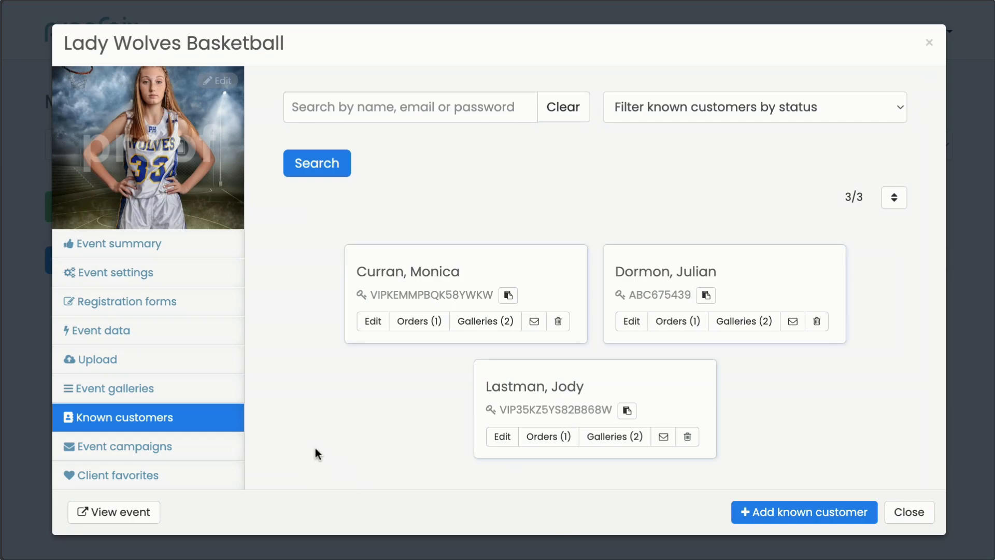
Check the pricelist choices in the Lady Wolves Varsity gallery's settings and close them without saving
left_click(176, 398)
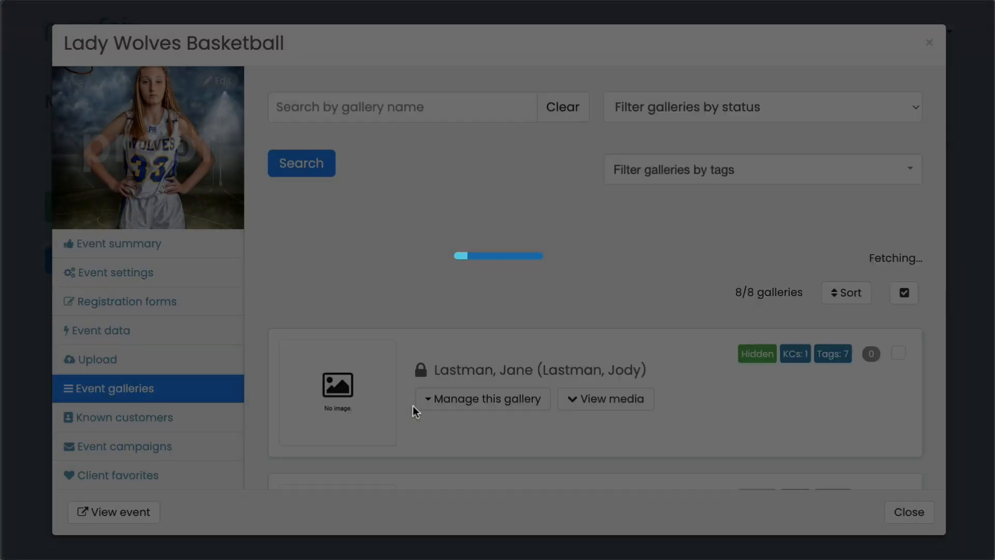
scroll(679, 269, "down", 15)
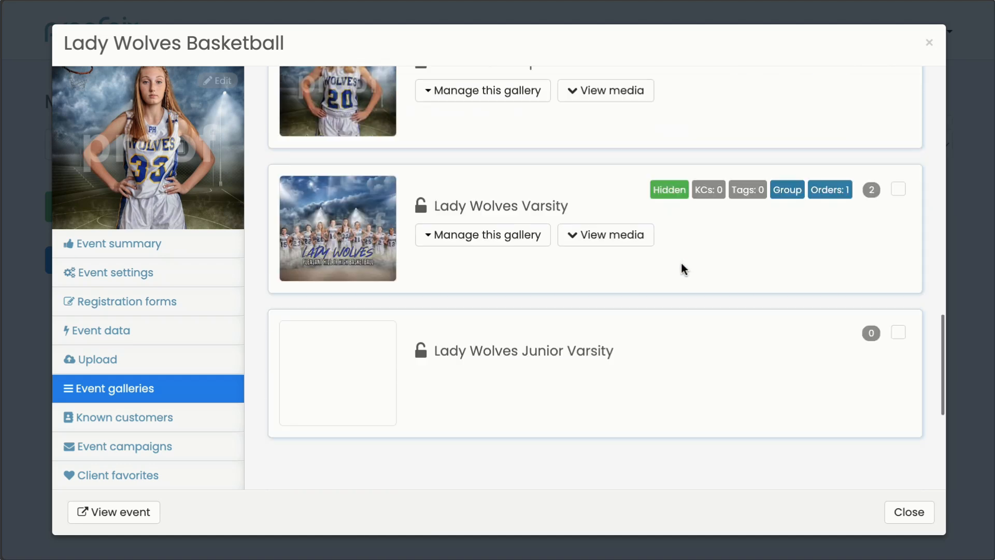
scroll(680, 260, "up", 1)
left_click(524, 294)
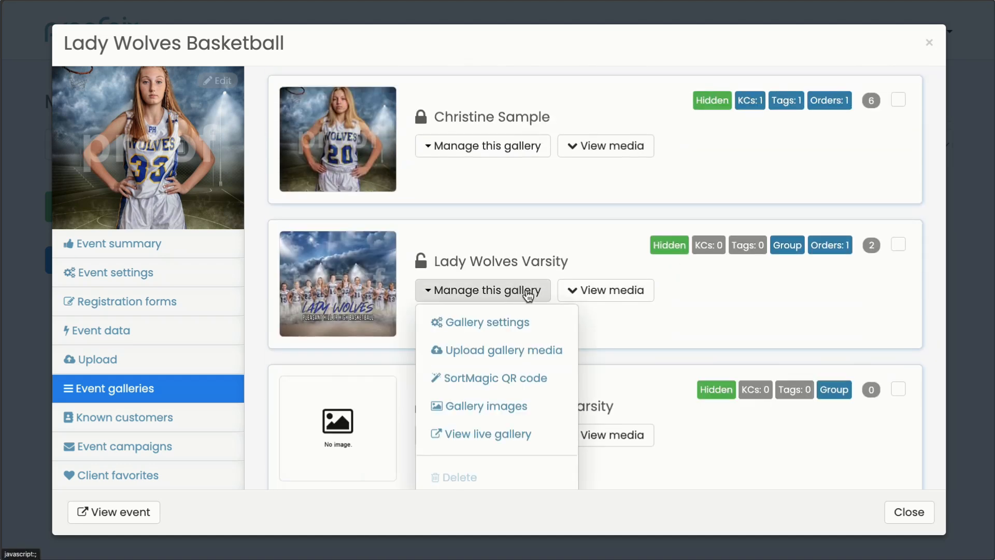
left_click(539, 322)
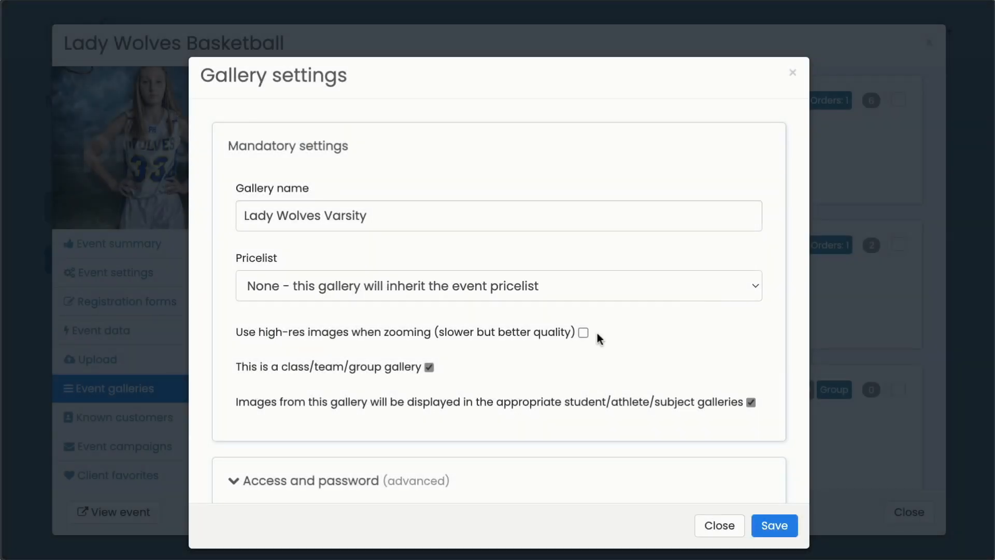
left_click(338, 291)
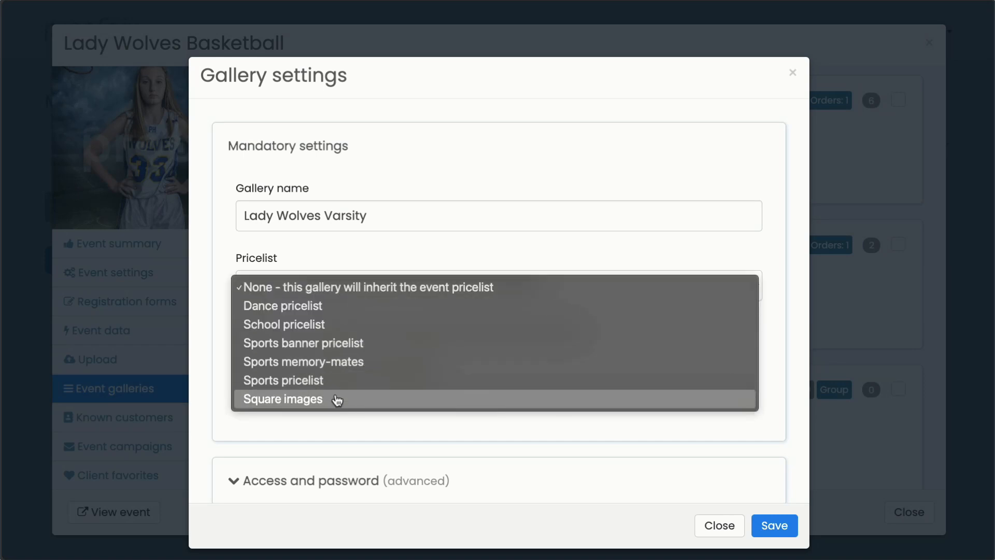
left_click(377, 262)
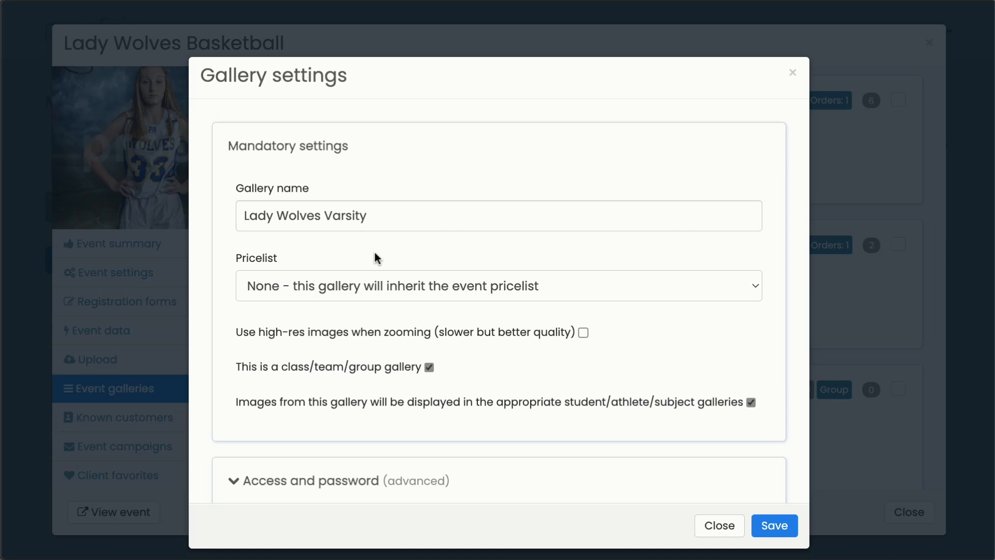
left_click(722, 526)
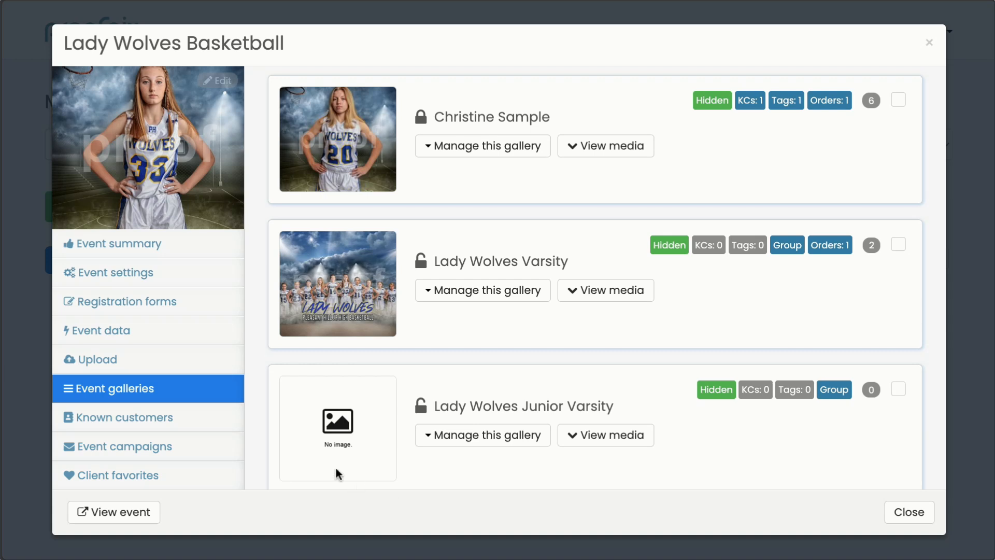
Show the media in player number 20's gallery and check the pricelist assigned to phjh-gbball-21-3289!mm!.jpg, leaving Sports memory-mates selected
scroll(642, 337, "up", 2)
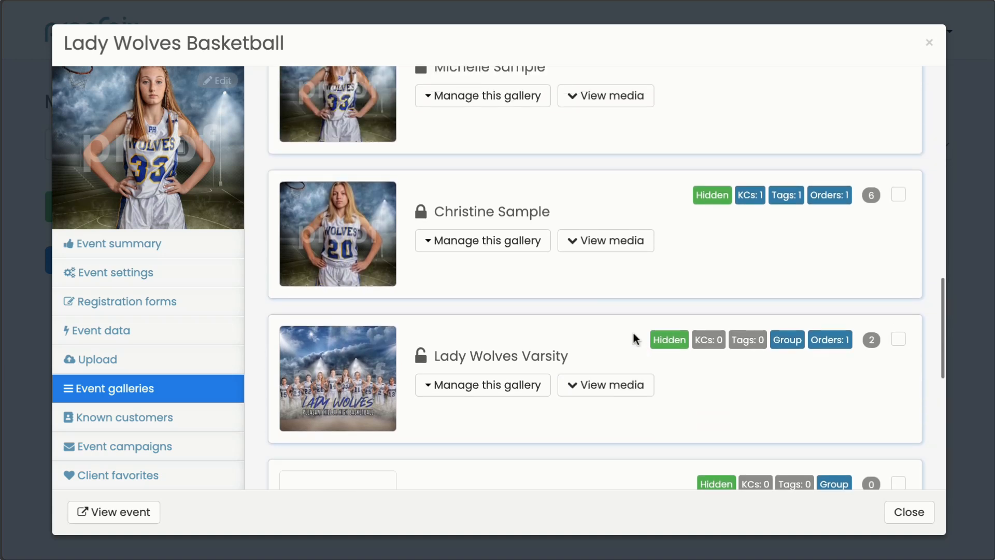
left_click(616, 257)
scroll(719, 234, "down", 2)
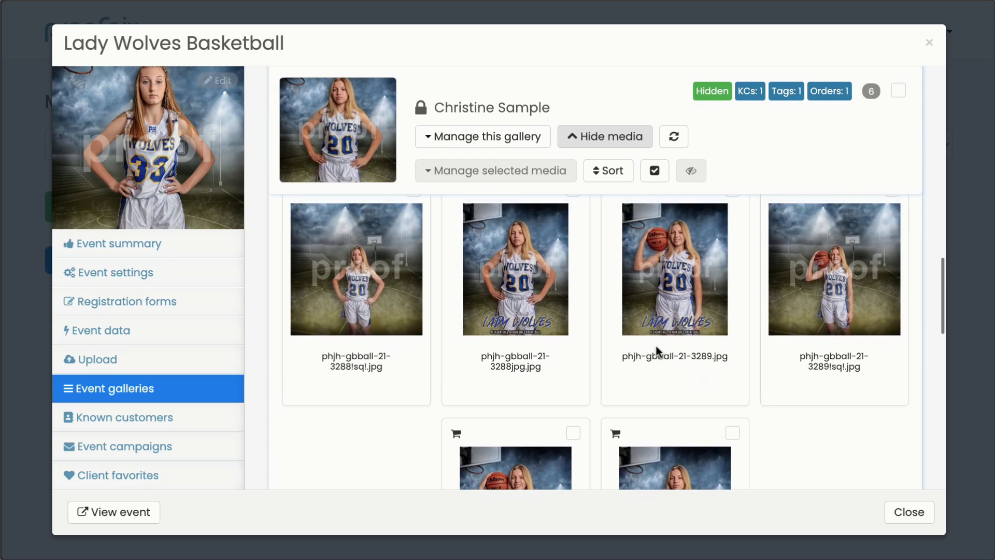
scroll(634, 375, "down", 3)
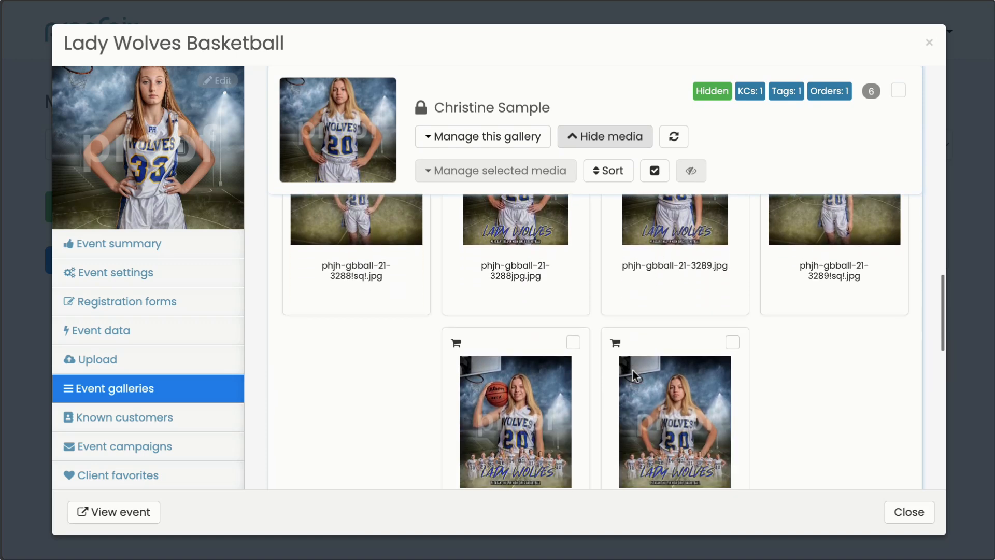
right_click(520, 358)
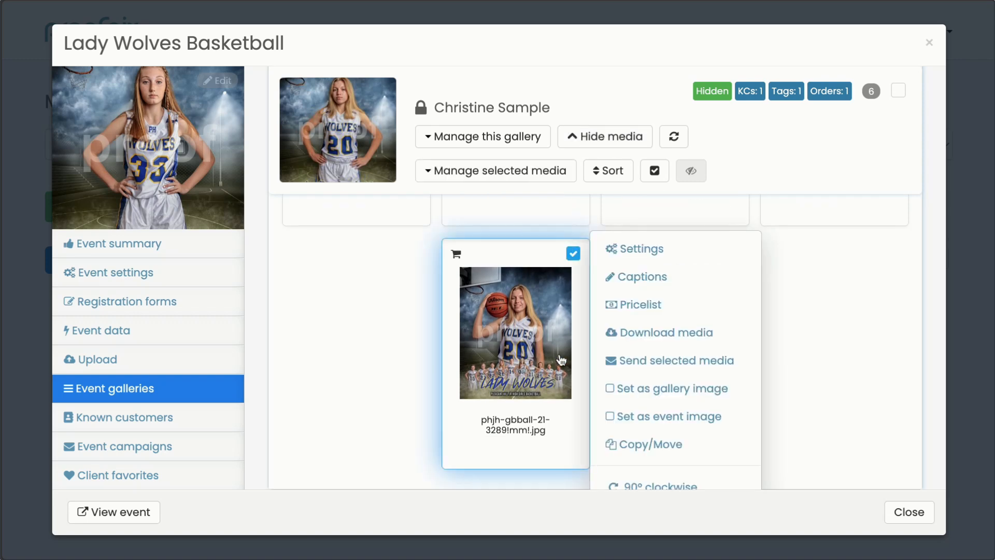
left_click(649, 306)
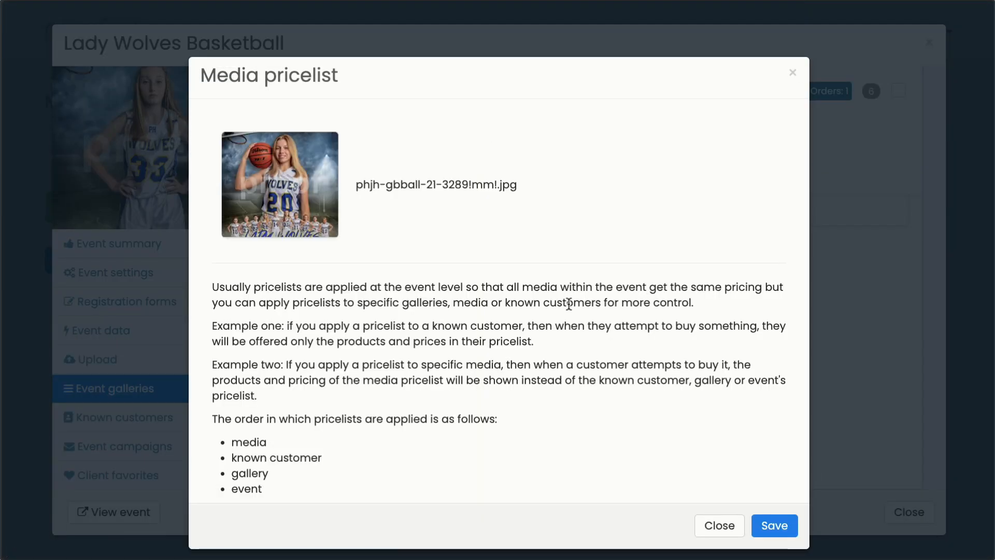
scroll(569, 305, "down", 3)
left_click(338, 453)
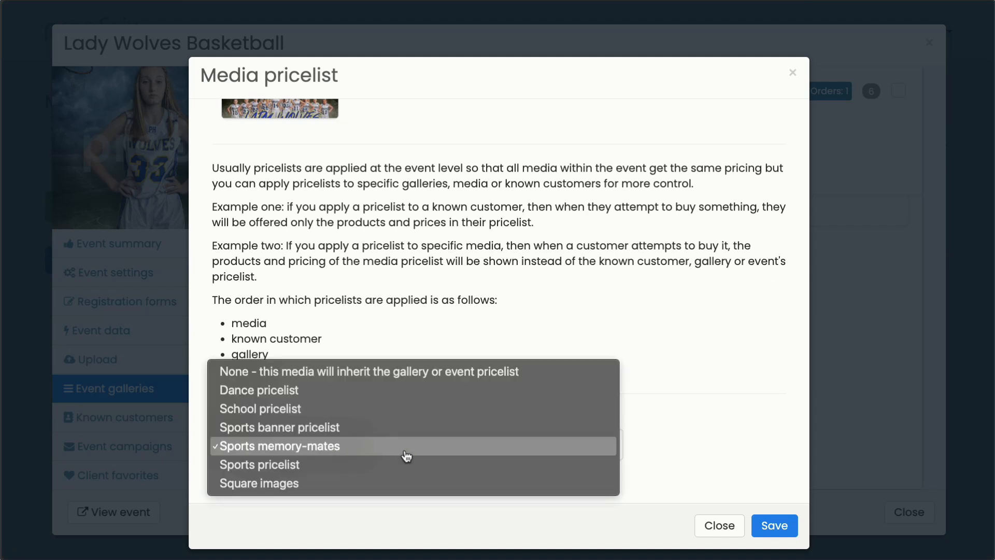
left_click(729, 439)
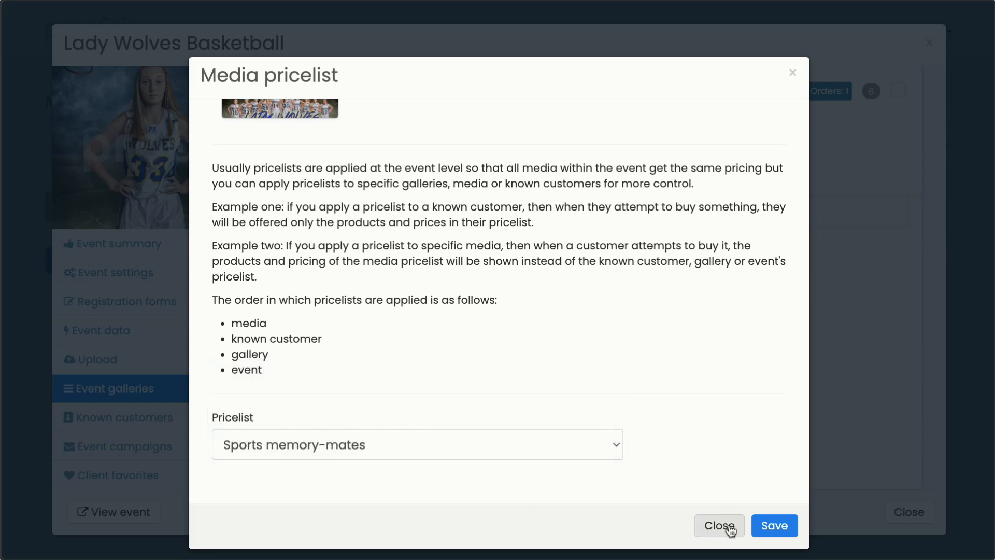
left_click(727, 525)
Check the pricelist assigned to phjh-gbball-21-3288!mm!.jpg, keeping Sports memory-mates selected
right_click(711, 318)
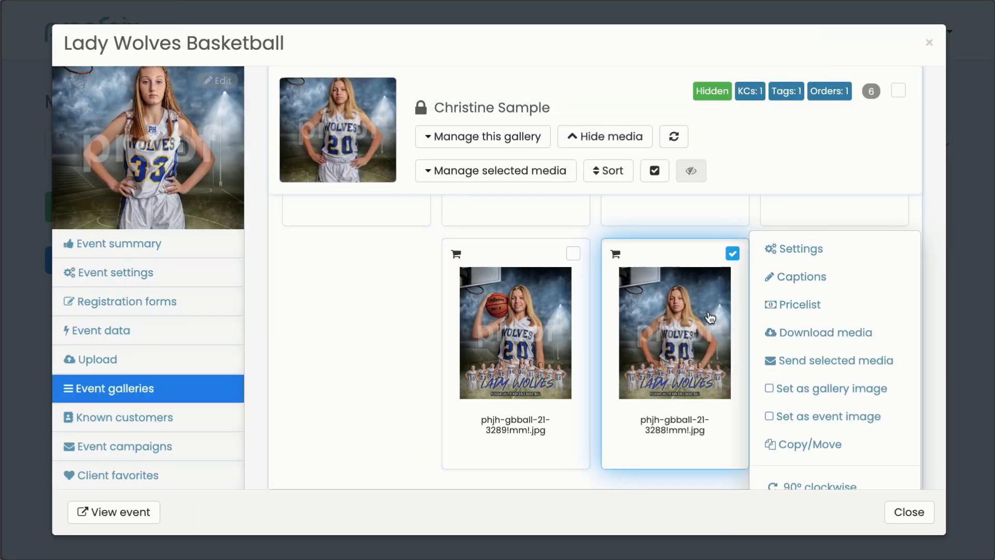
left_click(803, 305)
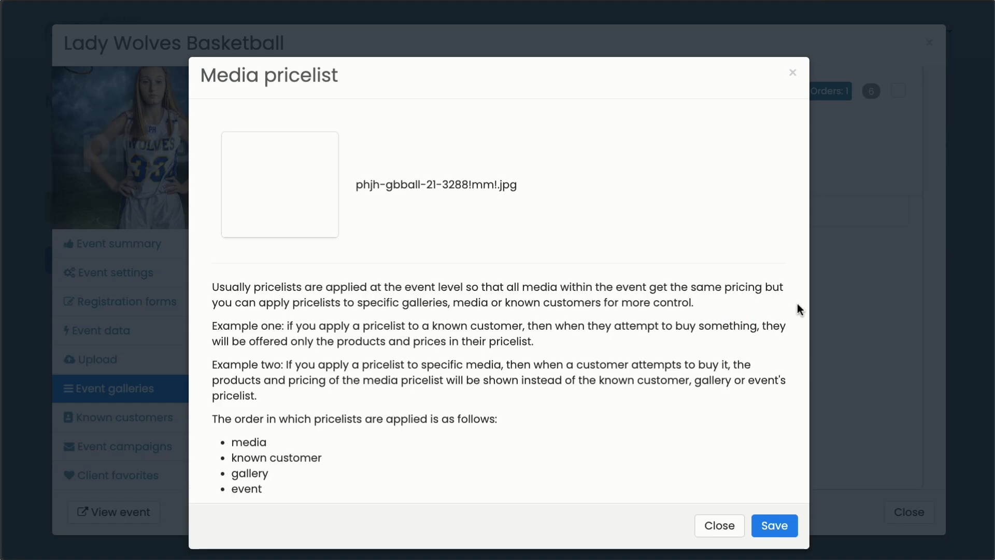
scroll(560, 308, "down", 3)
left_click(435, 469)
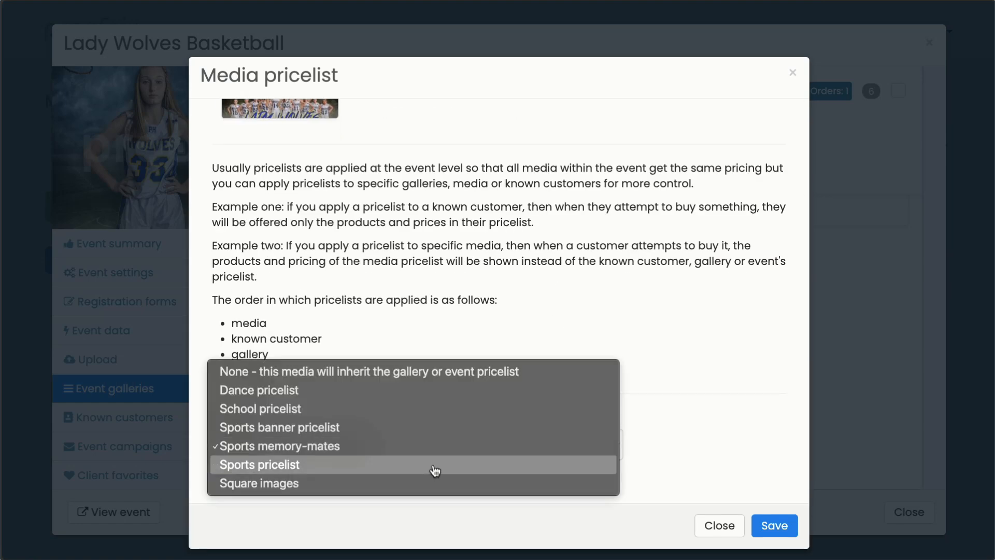
left_click(645, 459)
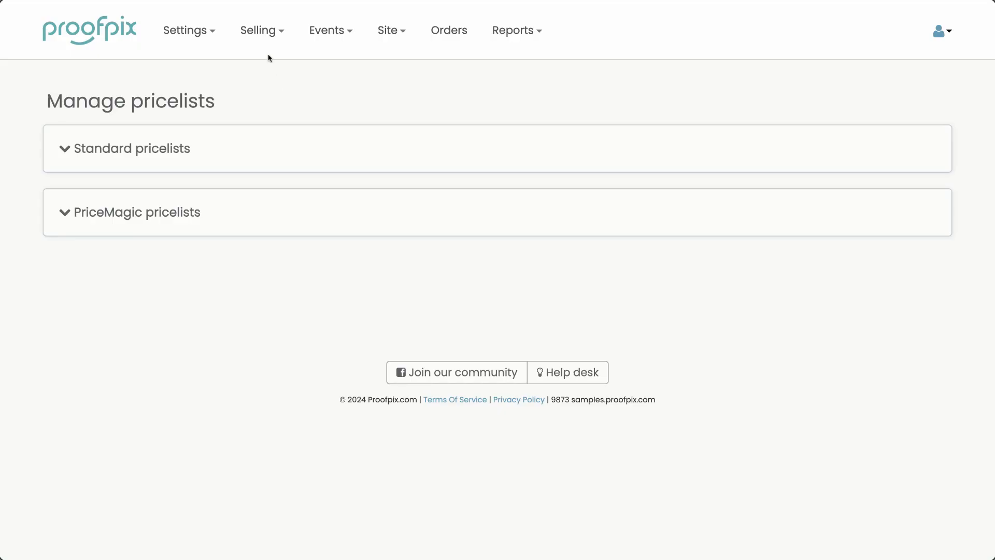
Expand the standard pricelists and look through the Dance, Sports and School pricelists
left_click(266, 32)
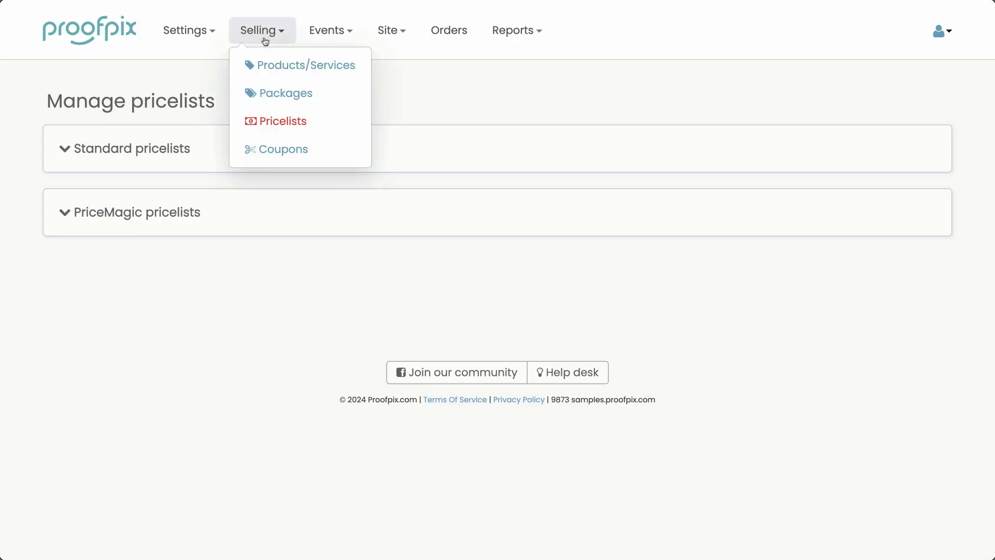
mouse_move(271, 124)
left_click(278, 156)
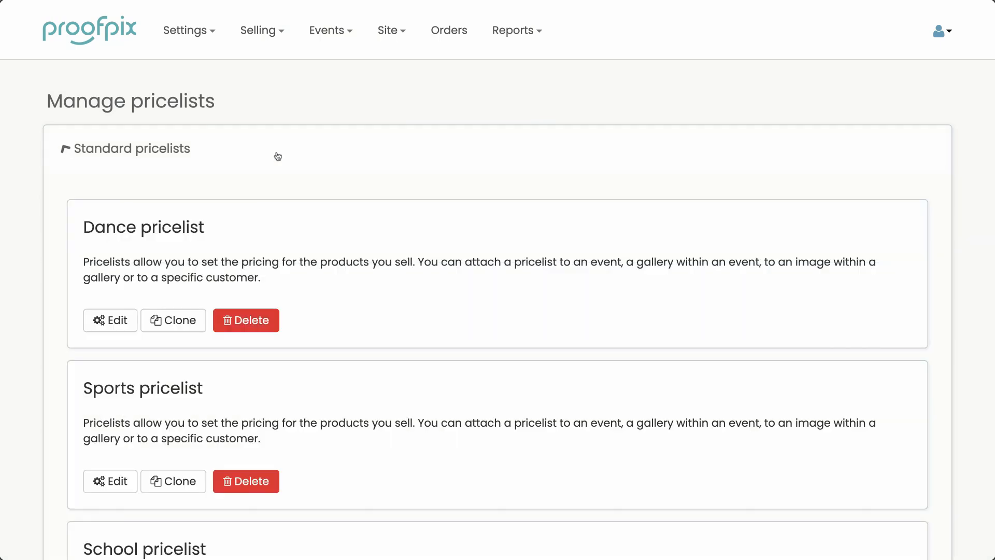
scroll(551, 162, "down", 3)
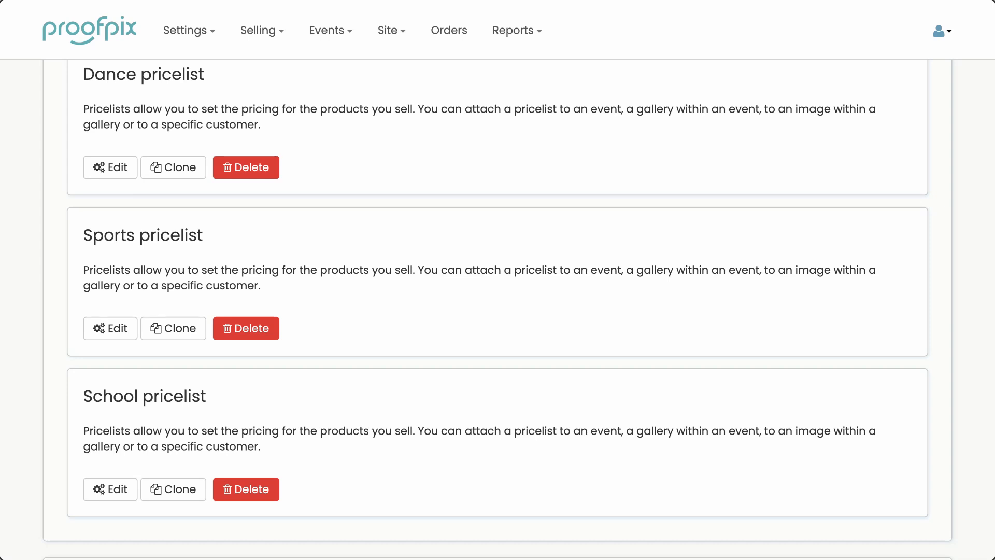
Expand the Sports group under PriceMagic pricelists and review the target codes of its pricelists
scroll(462, 387, "down", 5)
left_click(209, 354)
scroll(331, 347, "down", 2)
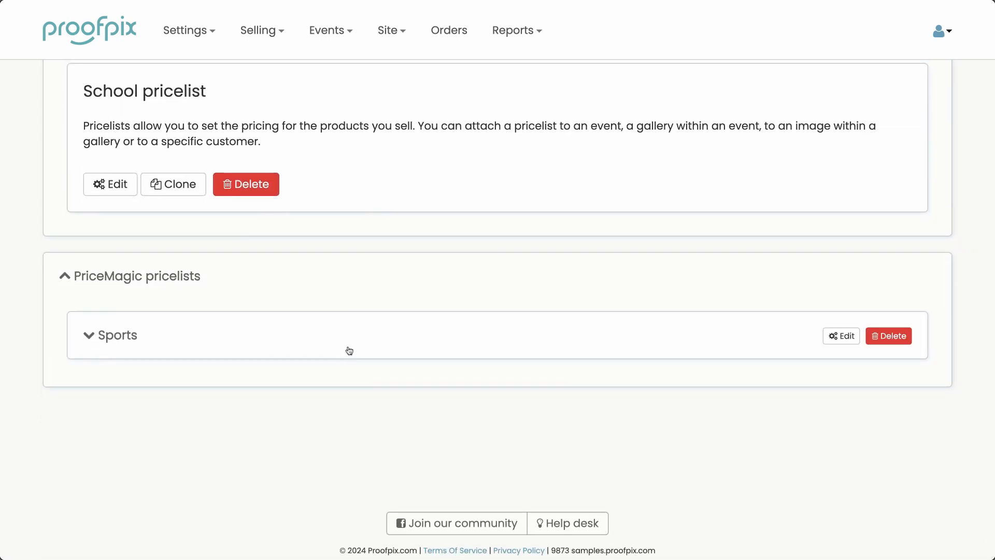
left_click(346, 349)
scroll(492, 312, "down", 2)
scroll(493, 313, "down", 3)
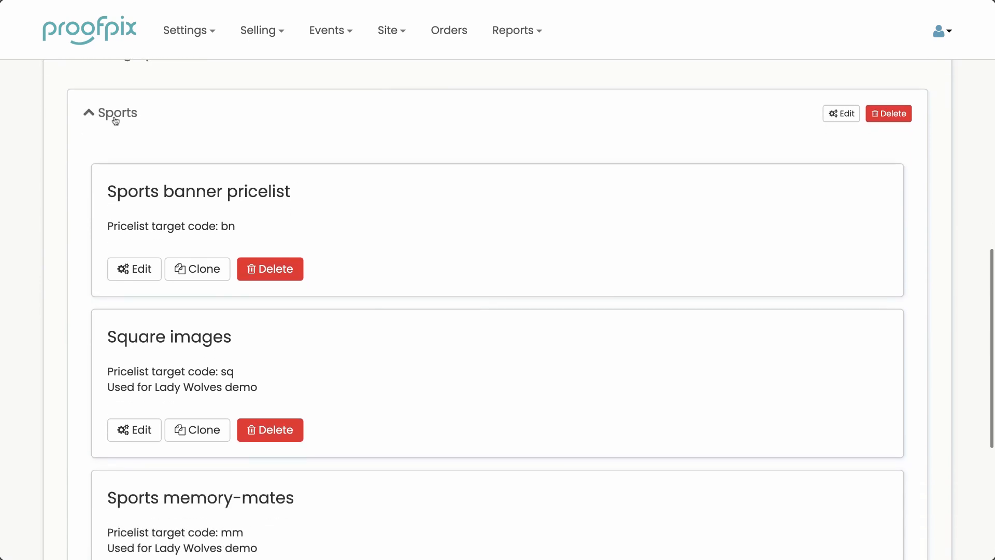
scroll(456, 192, "down", 1)
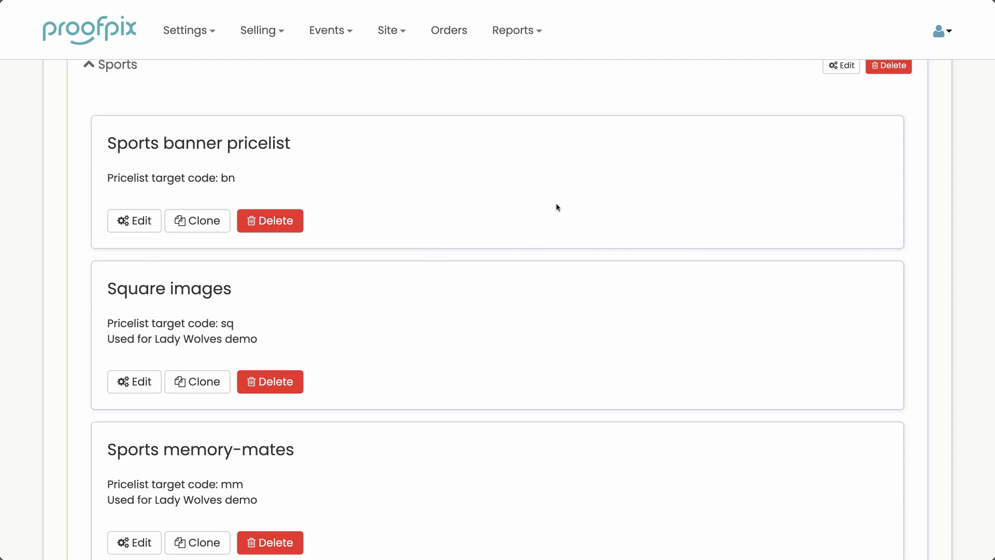
scroll(555, 207, "down", 2)
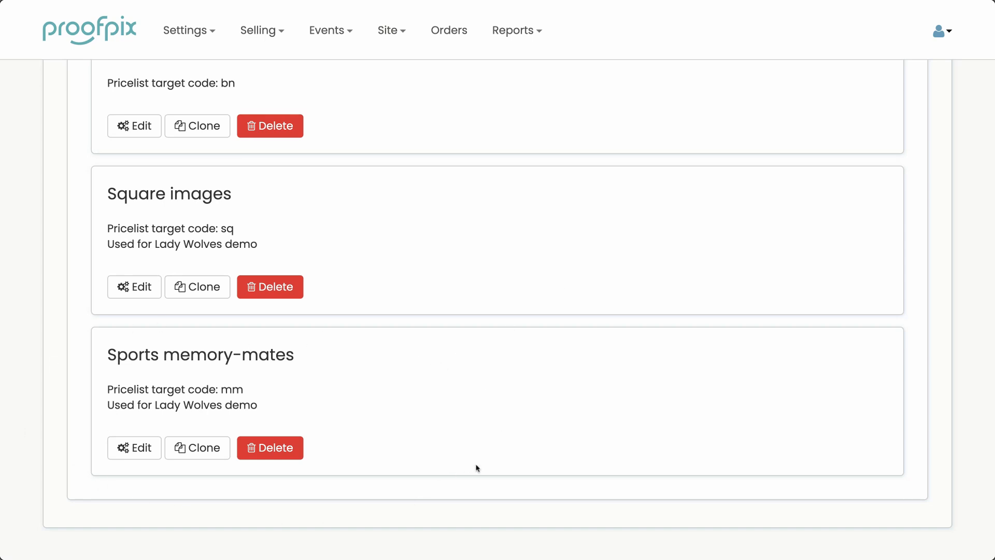
Open the Sports memory-mates pricelist for editing and examine which Richmond Pro Lab photo prints are selected in it
left_click(138, 456)
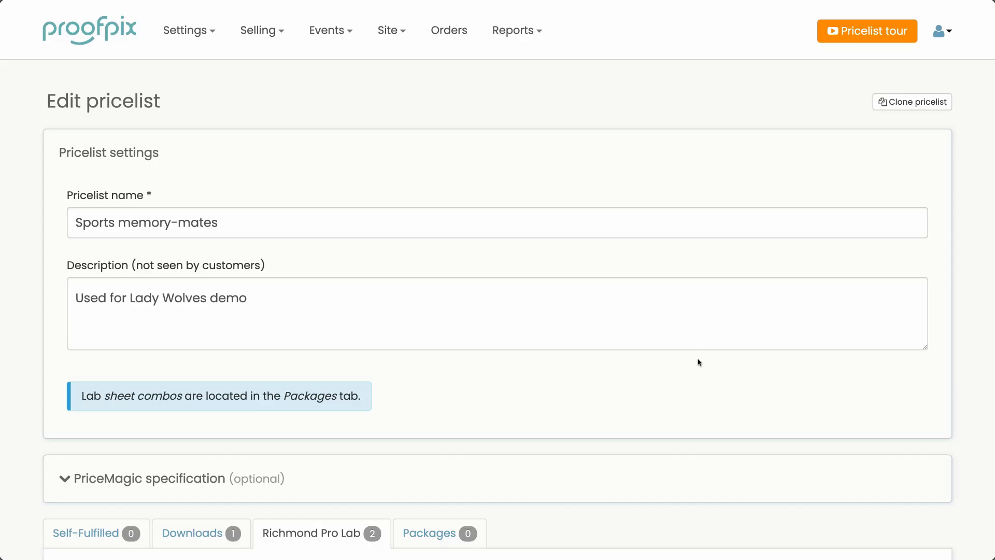
scroll(696, 352, "down", 5)
left_click(545, 366)
scroll(580, 359, "down", 10)
scroll(580, 389, "down", 10)
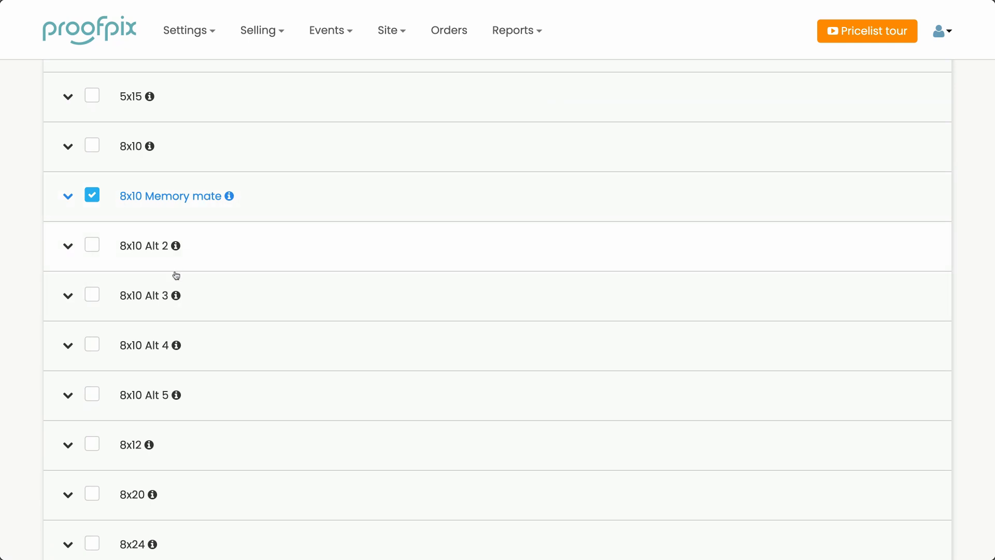
scroll(309, 326, "up", 8)
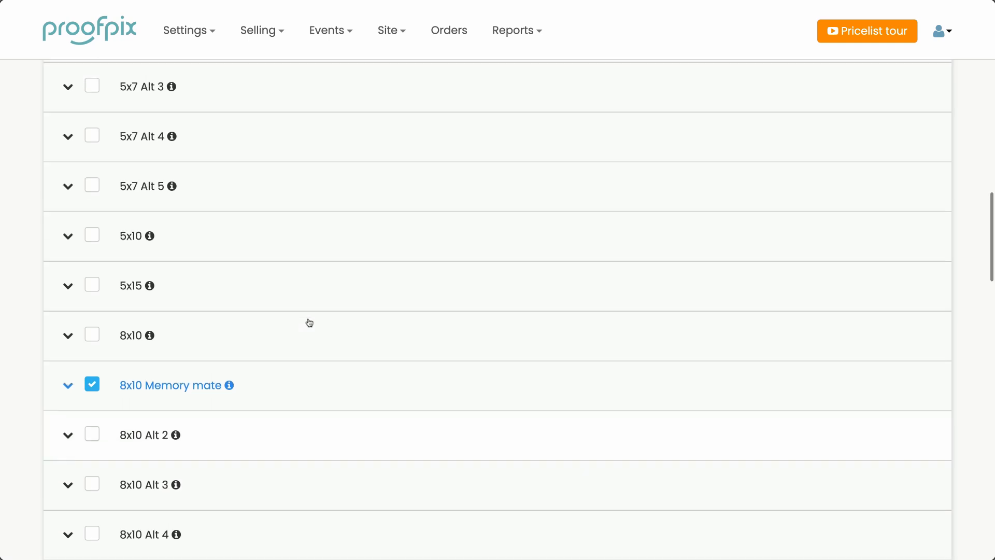
scroll(598, 219, "down", 6)
scroll(594, 219, "down", 3)
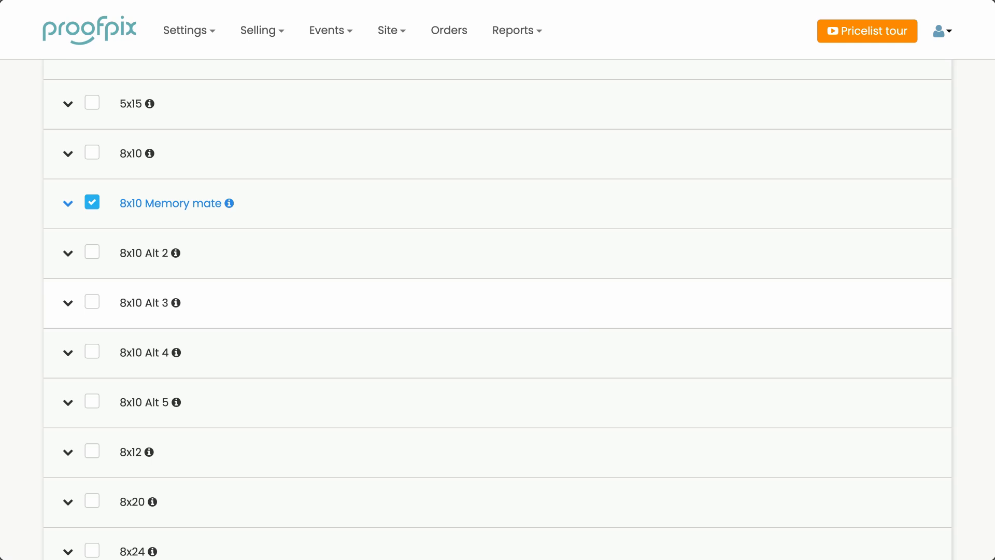
scroll(498, 305, "down", 10)
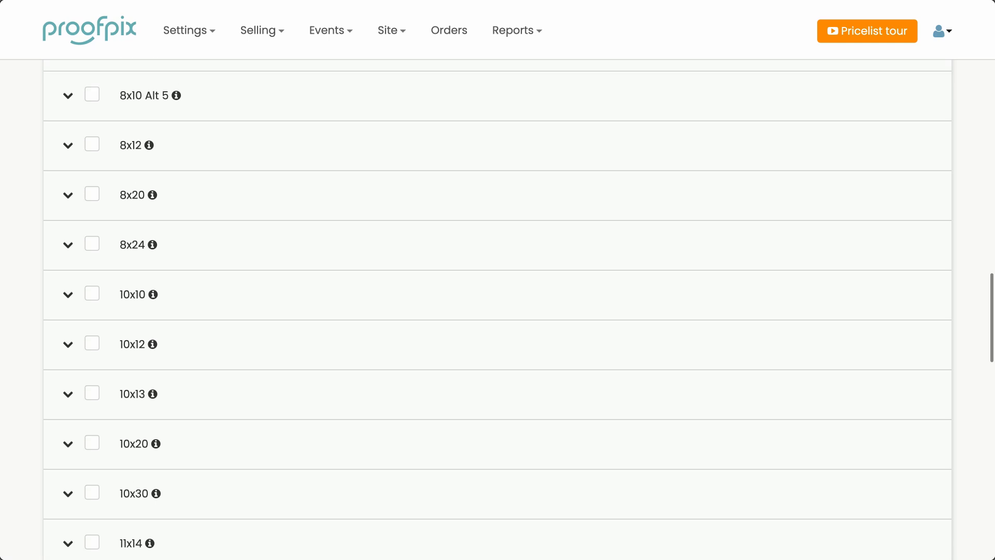
scroll(497, 306, "down", 5)
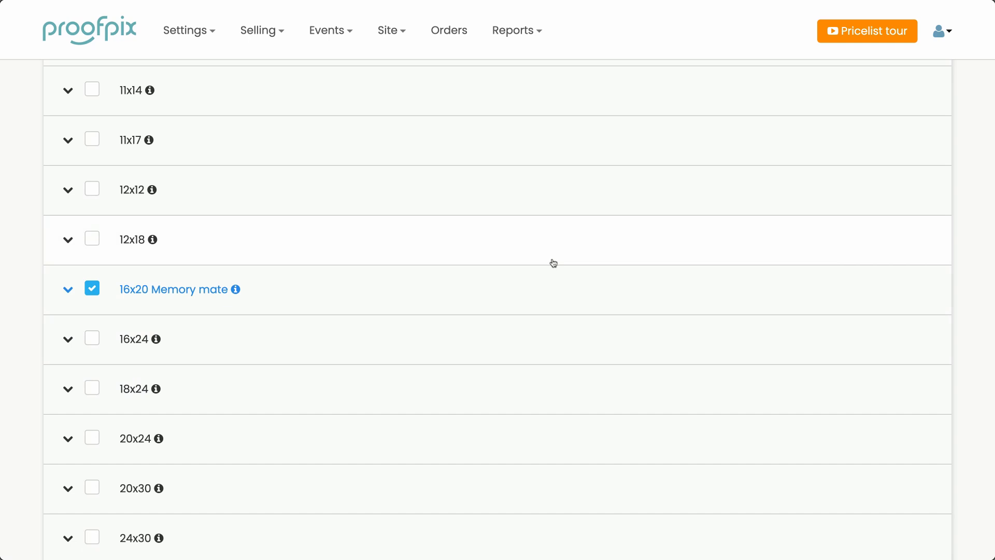
Expand the PriceMagic specification of the Sports memory-mates pricelist and check its pricelist group and product target code
scroll(553, 263, "up", 16)
scroll(553, 264, "up", 19)
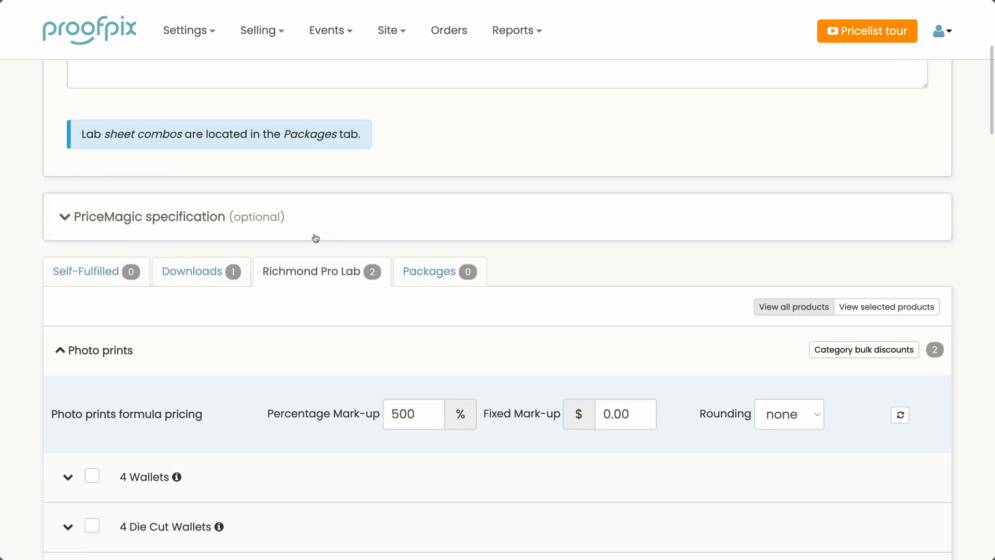
left_click(318, 225)
scroll(651, 169, "down", 4)
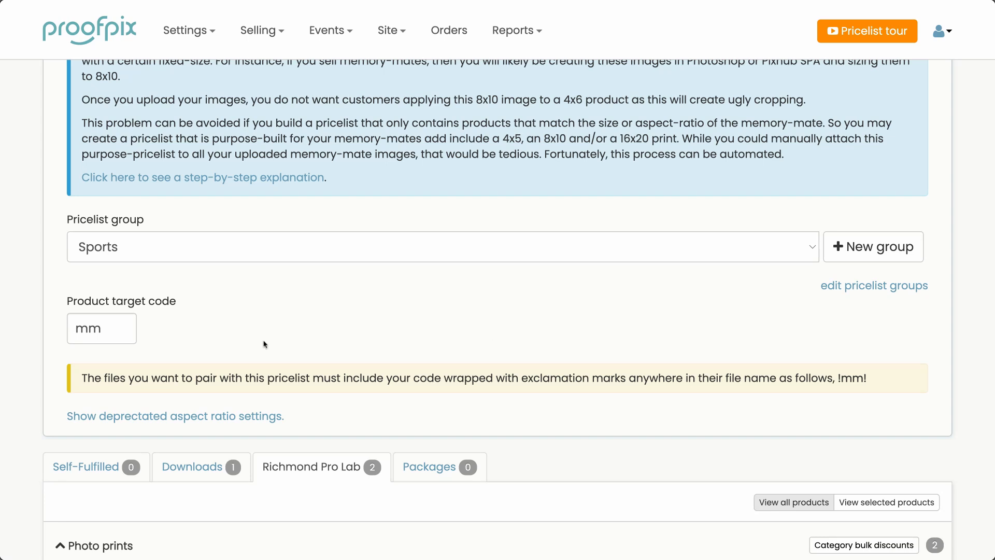
left_click(105, 331)
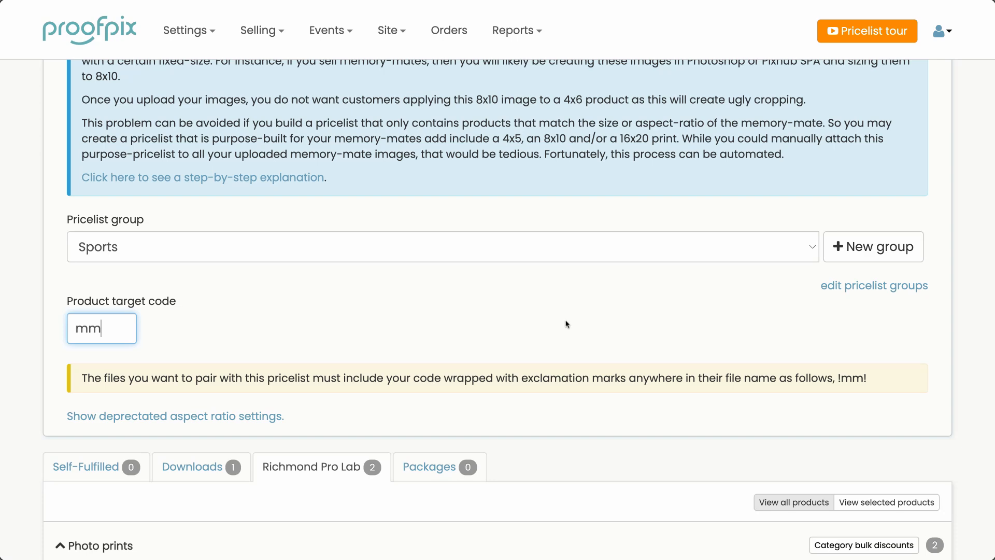
key("Tab")
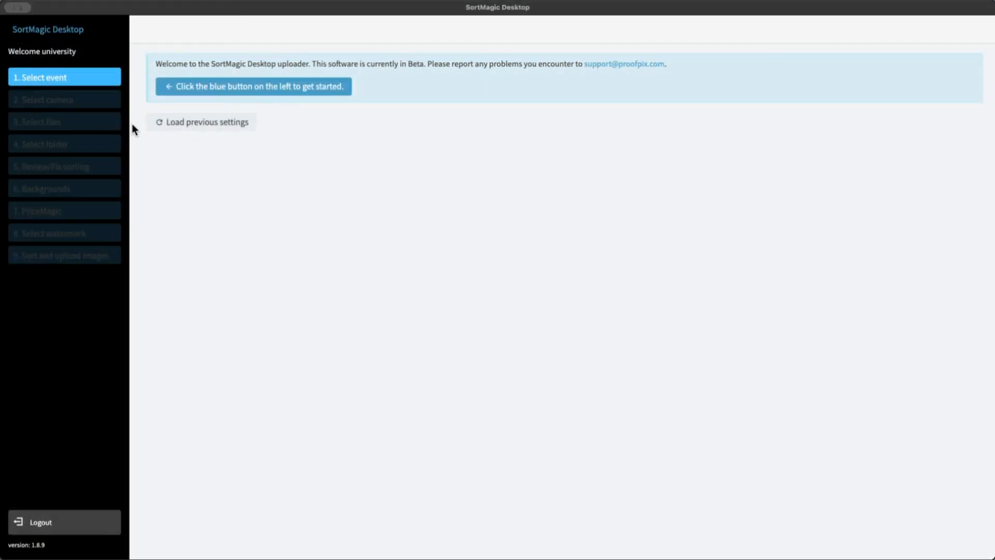
Switch to SortMagic Desktop, select the Lady Wolves Basketball event and choose the Canon EOS 90D as its camera
left_click(76, 81)
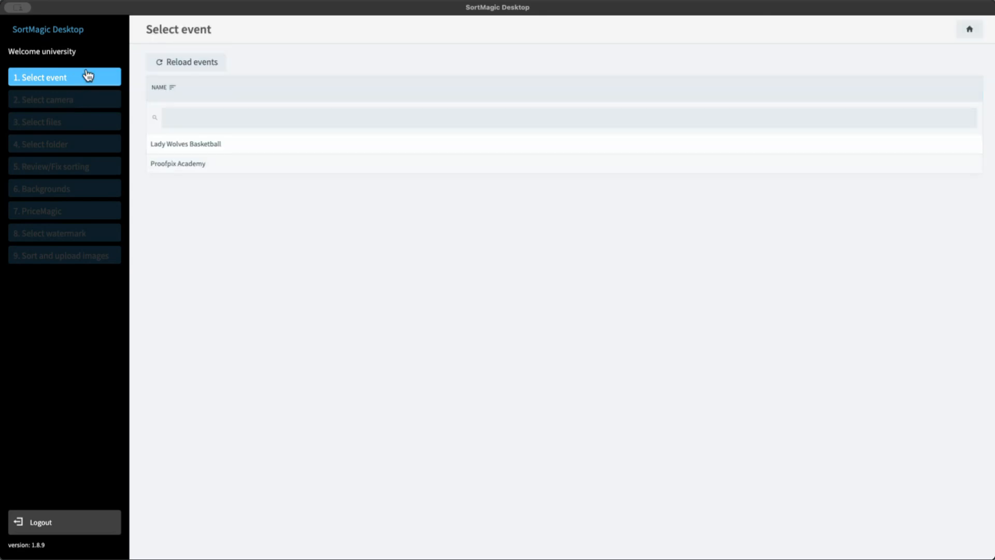
left_click(182, 144)
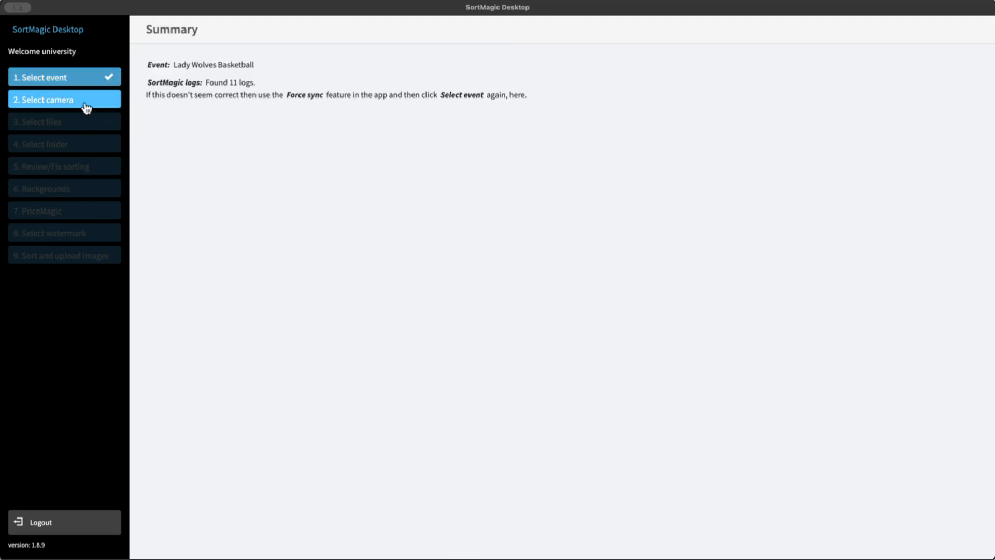
left_click(87, 103)
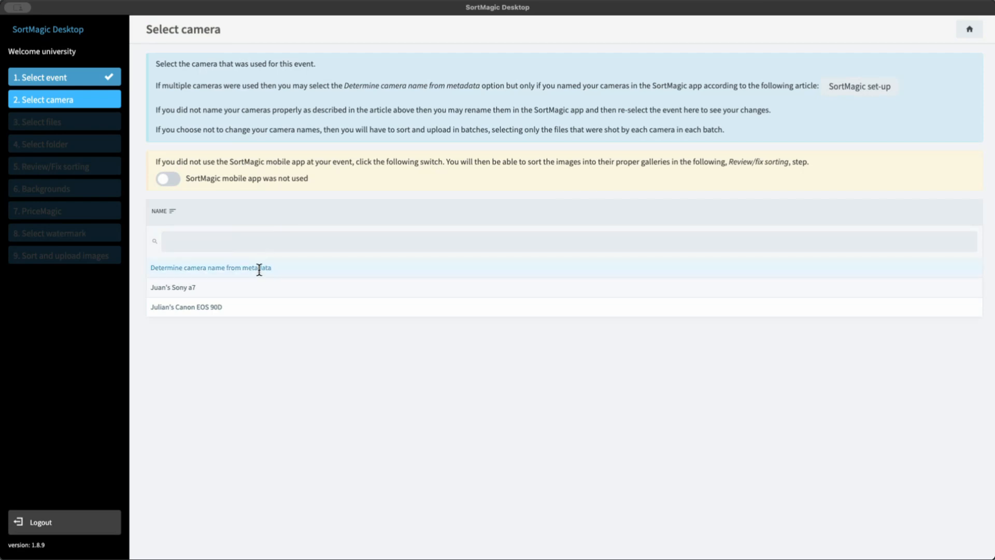
left_click(247, 309)
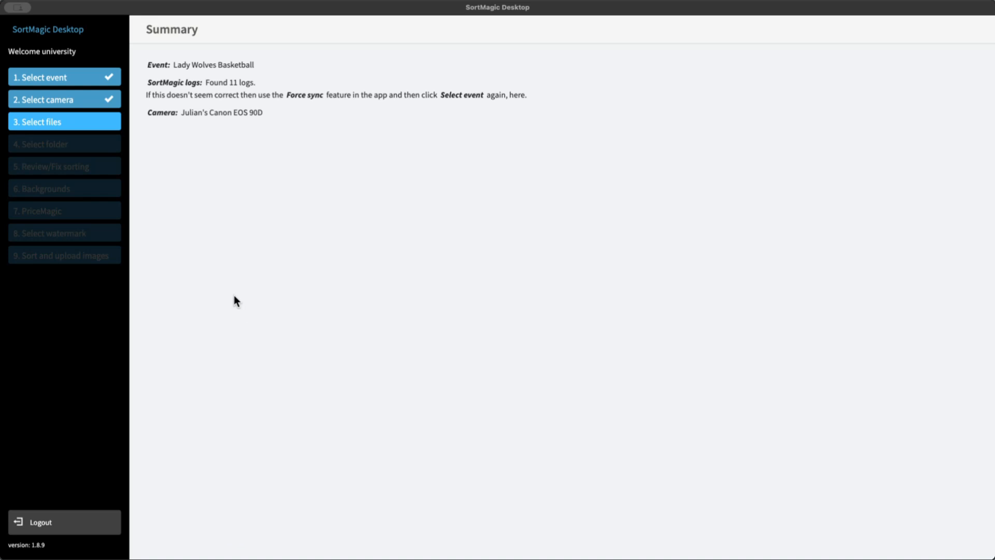
Add the players' coded phjh-gbball images from the Lady Wolves sorted folder, from the first indv file through the last indv file
left_click(60, 125)
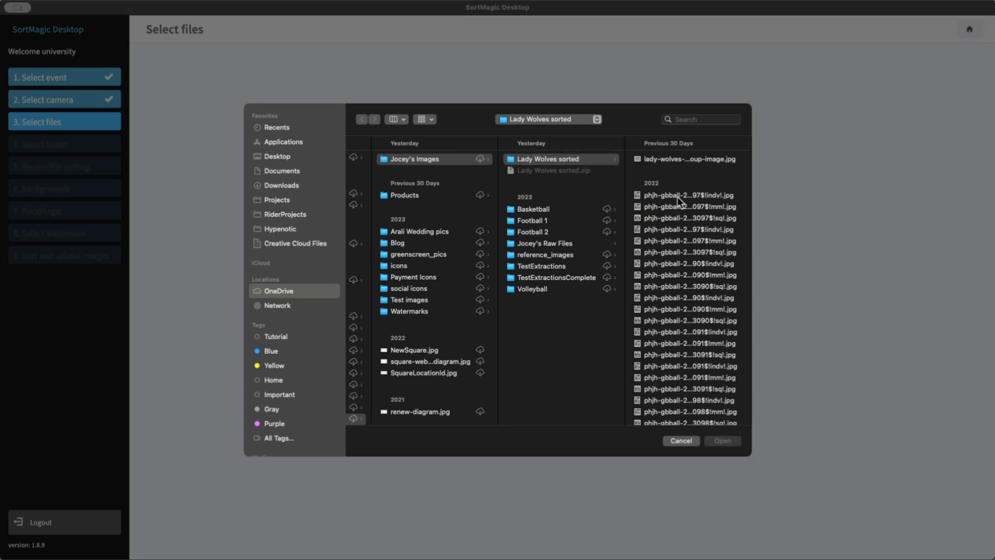
left_click(677, 196)
scroll(559, 309, "down", 10)
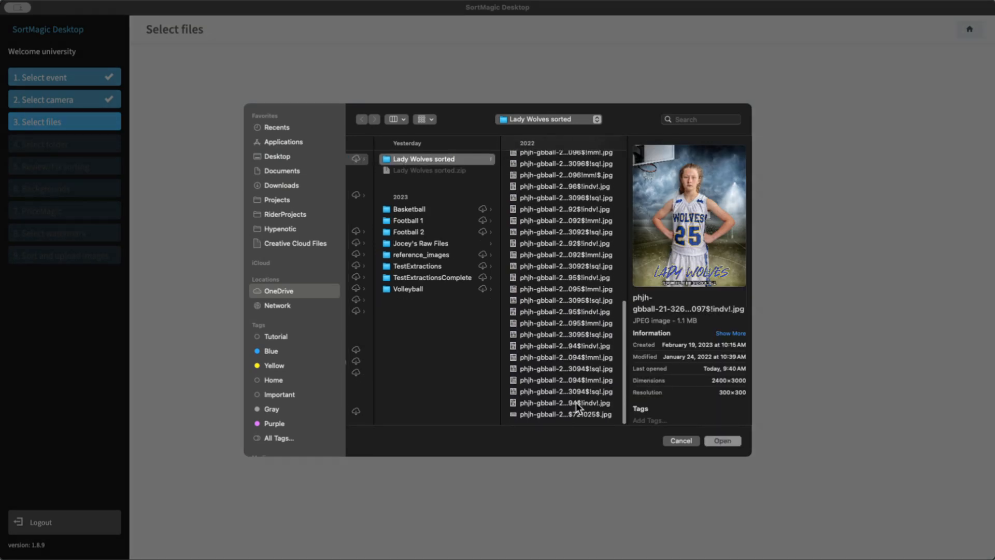
left_click(576, 402, "shift")
left_click(716, 440)
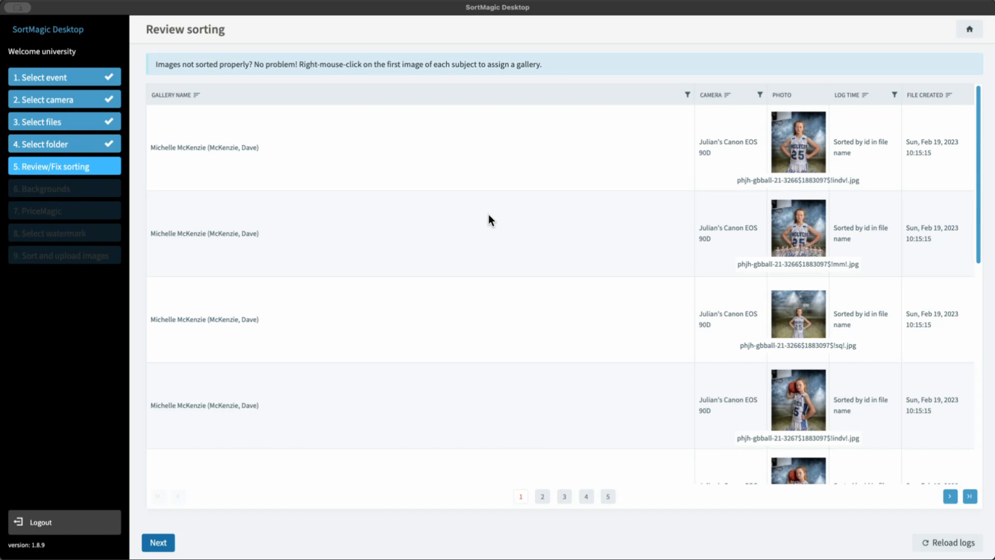
Review the gallery sorting on the first two pages, accept it, and skip background removal and replacement
scroll(488, 221, "down", 2)
scroll(489, 217, "down", 6)
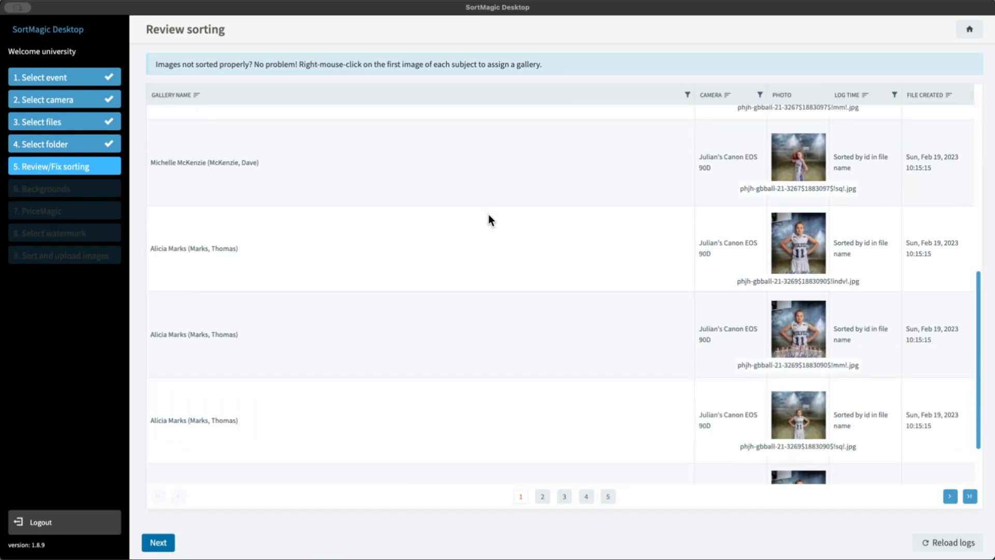
left_click(543, 496)
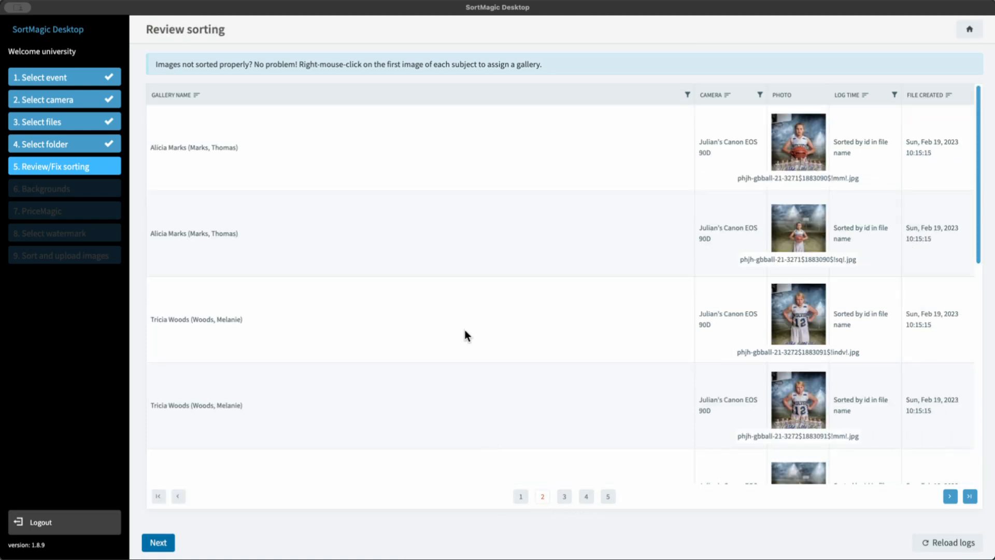
scroll(502, 254, "down", 10)
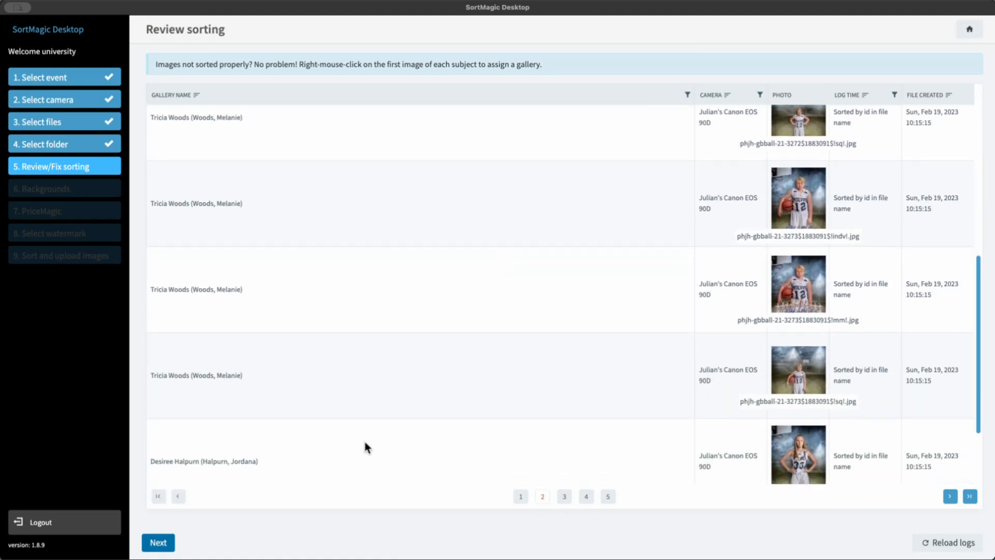
scroll(456, 360, "down", 3)
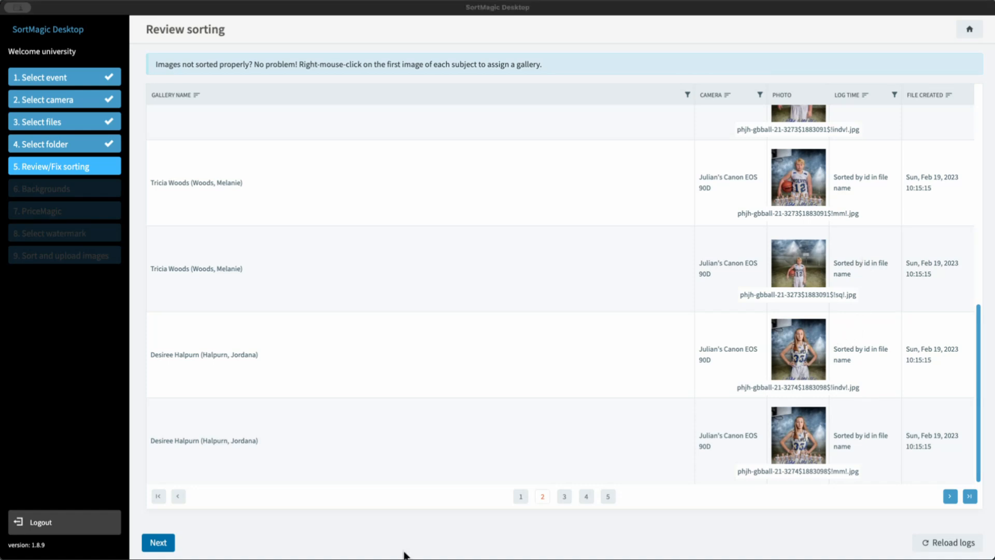
left_click(158, 549)
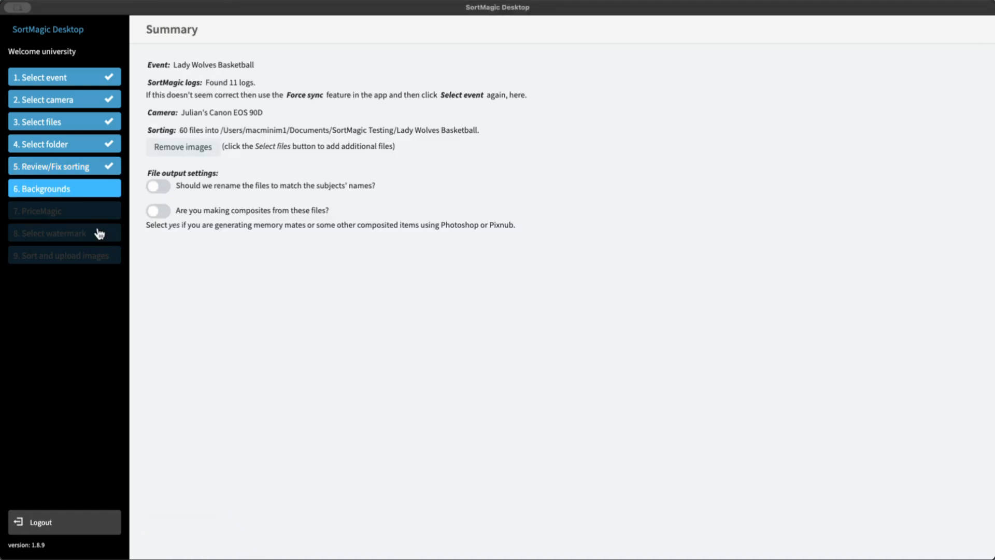
left_click(88, 193)
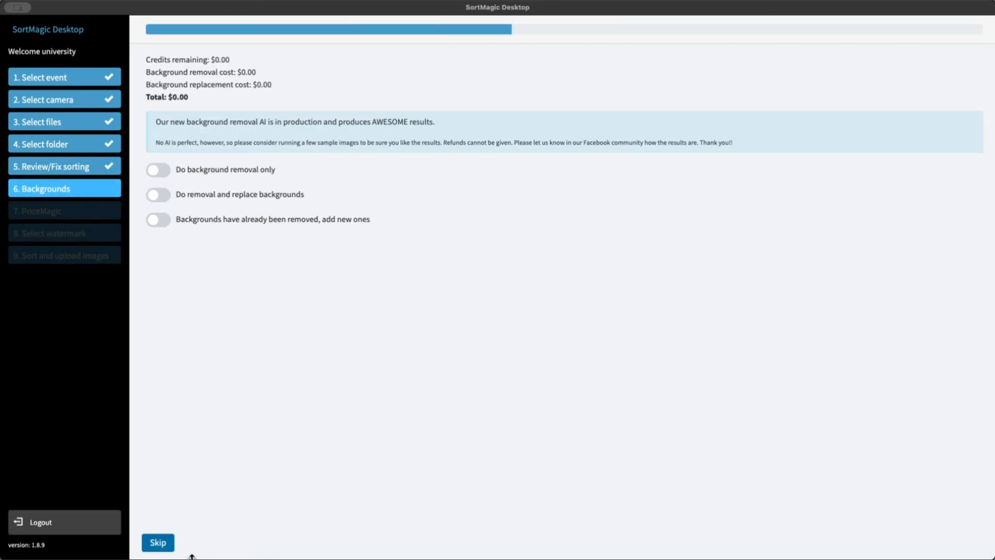
left_click(159, 545)
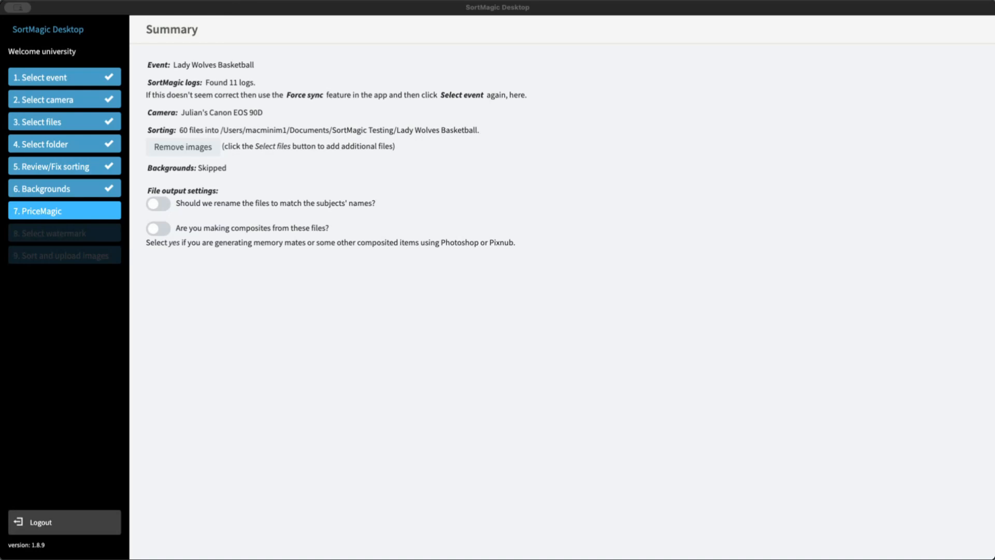
Assign the Sports PriceMagic pricelist group to the upload and apply the proof watermark with 30% opacity and 80% size
left_click(92, 211)
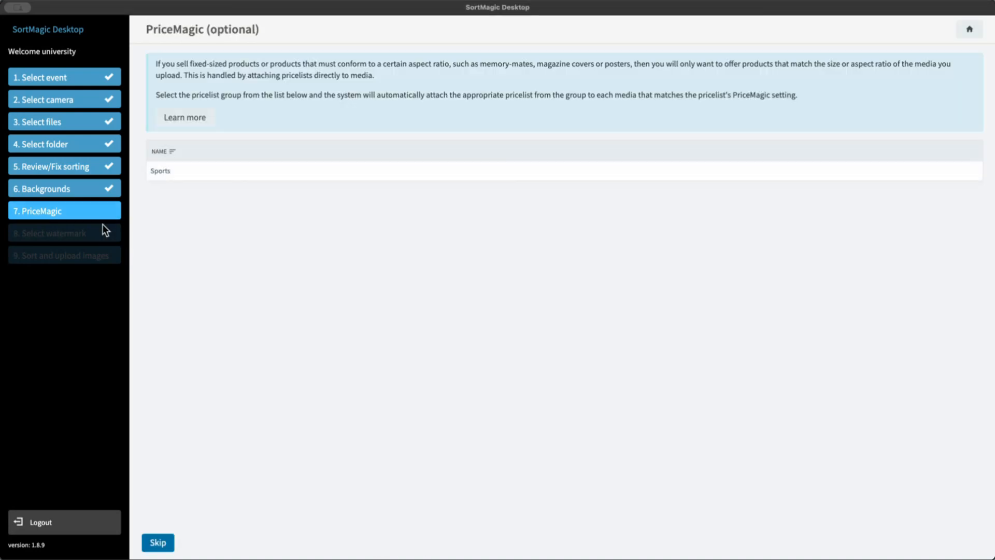
left_click(199, 173)
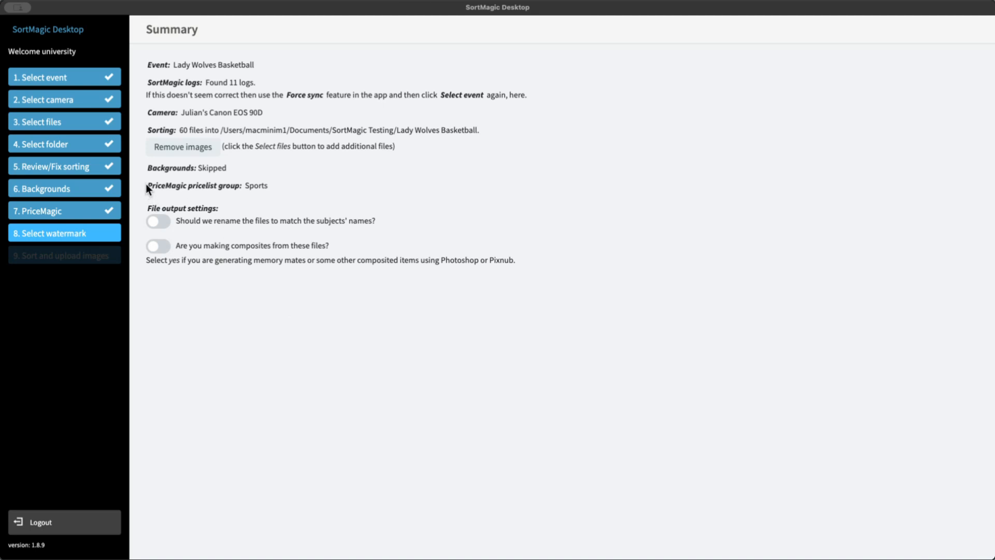
left_click_drag(147, 184, 270, 190)
left_click(246, 370)
left_click(66, 235)
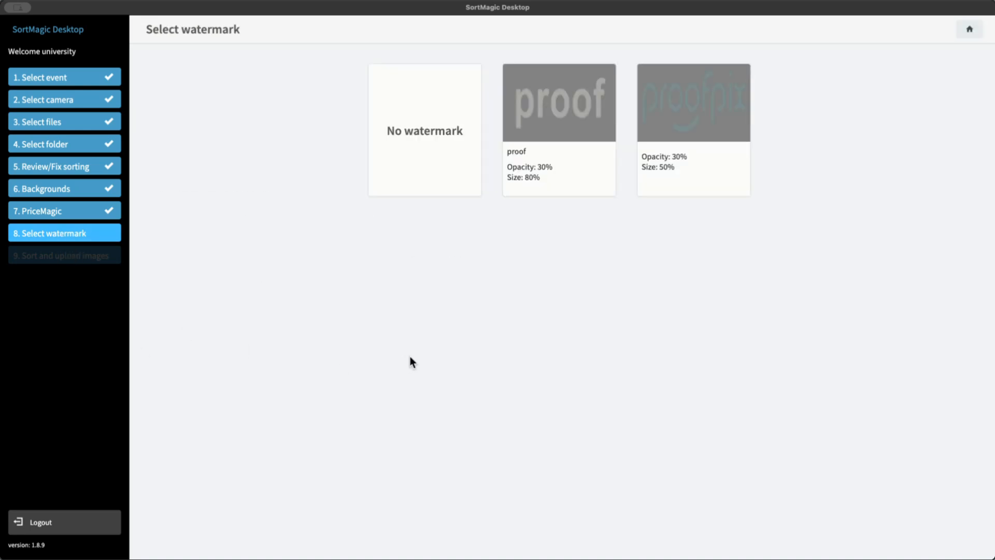
left_click(586, 113)
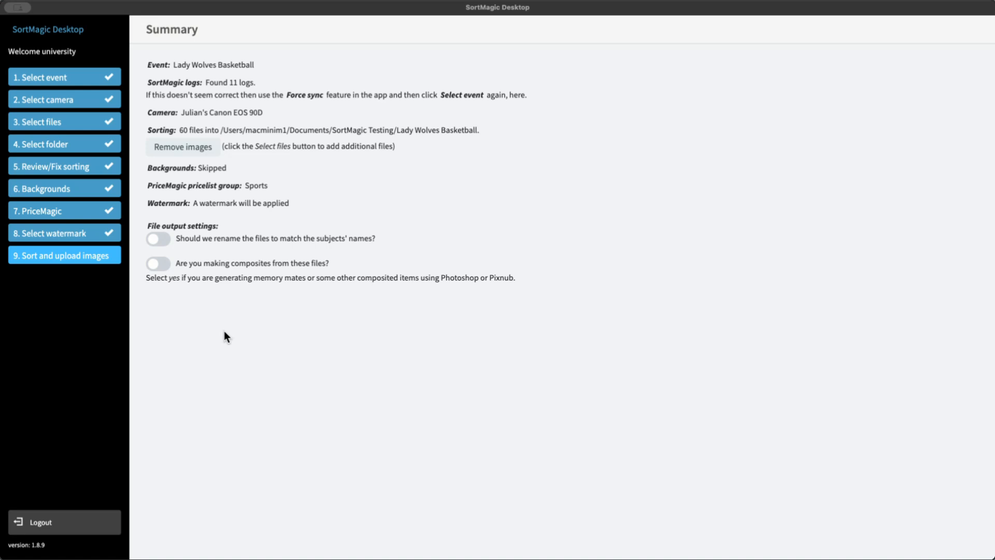
Proceed to sorting and uploading the Lady Wolves Basketball images, and start the job with both local sorting and upload enabled
left_click(95, 262)
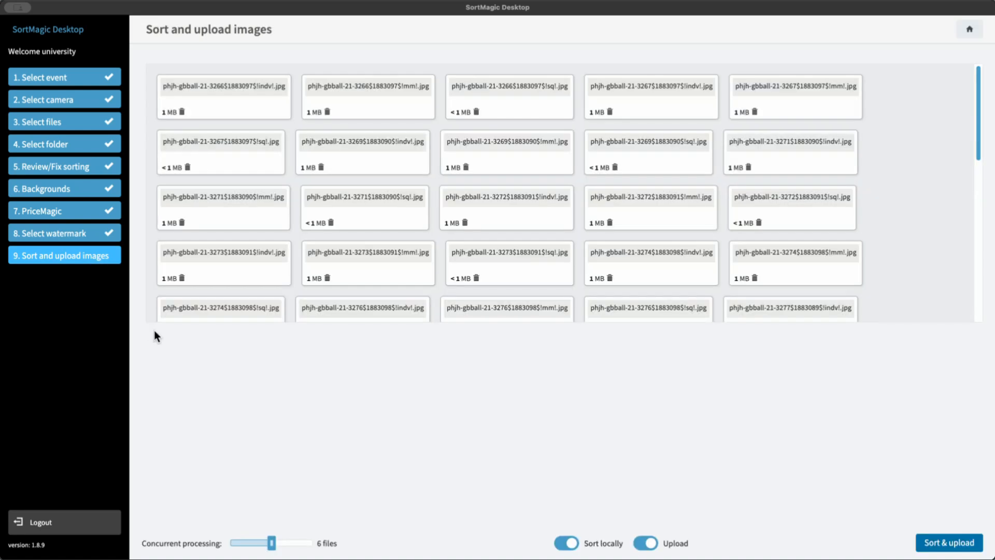
left_click(949, 542)
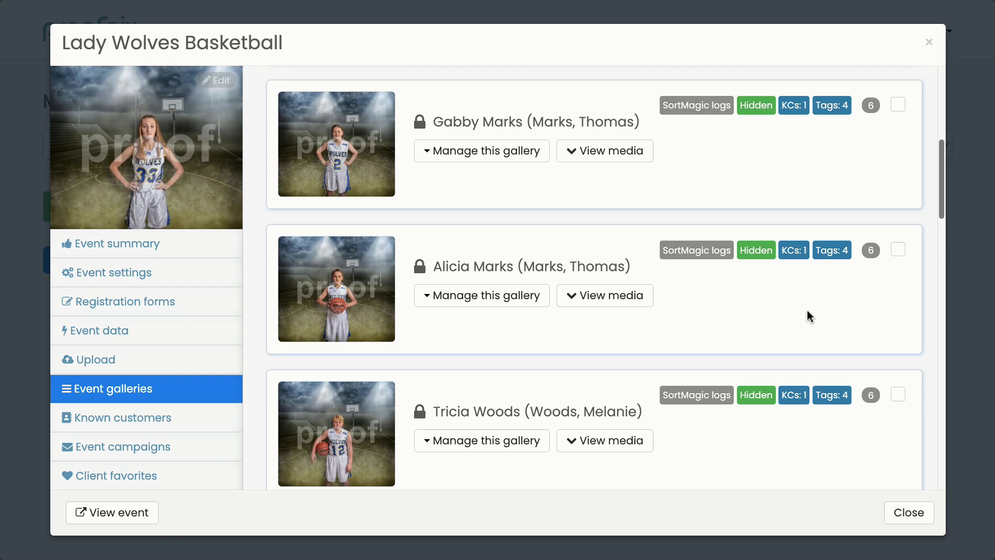
Look through the Lady Wolves Basketball event galleries and show the uploaded media in the last player's gallery
scroll(811, 316, "down", 5)
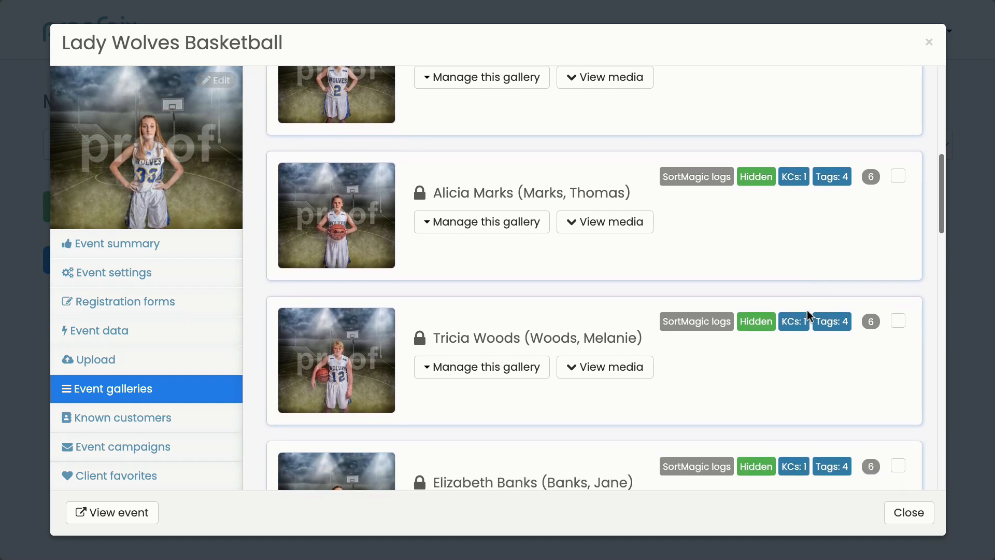
scroll(810, 316, "down", 9)
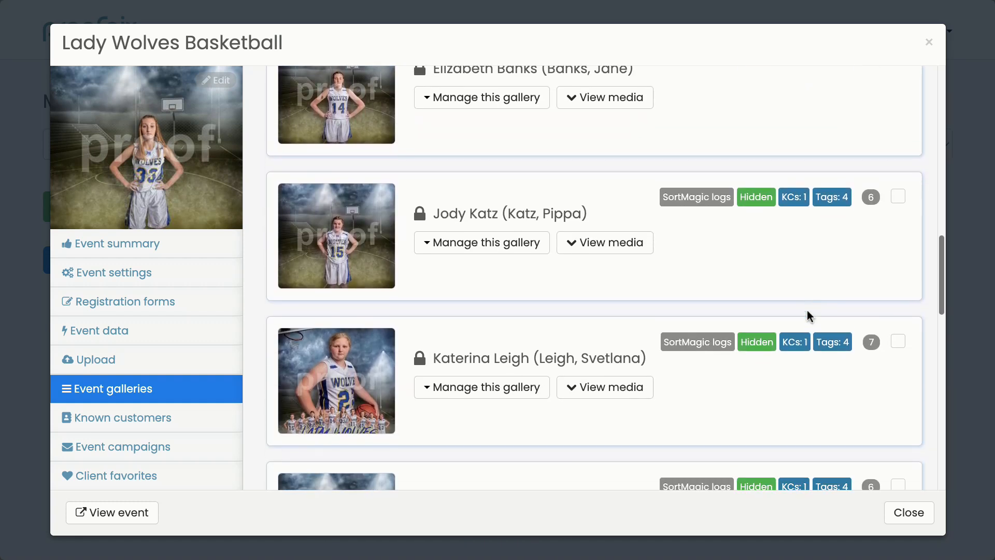
scroll(810, 316, "down", 8)
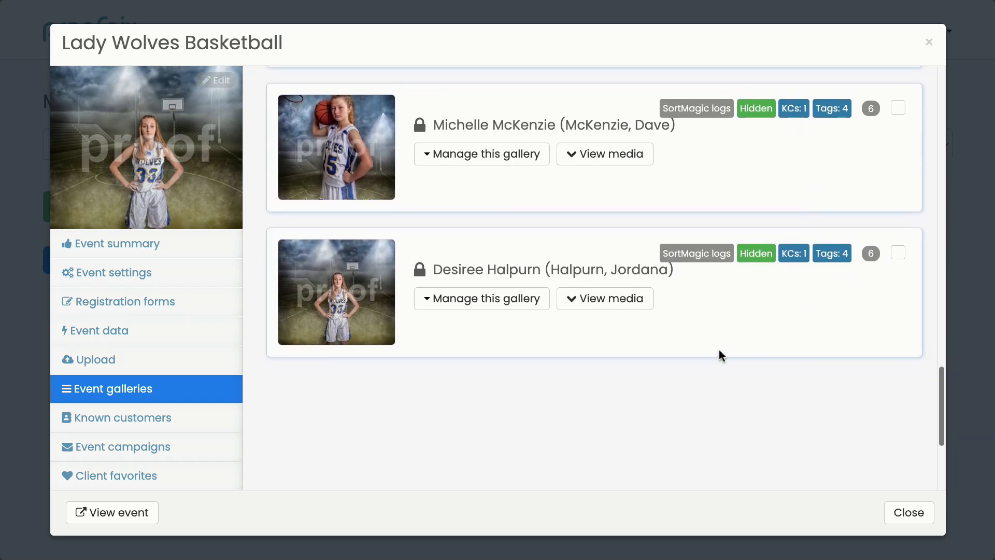
left_click(636, 310)
scroll(755, 332, "down", 4)
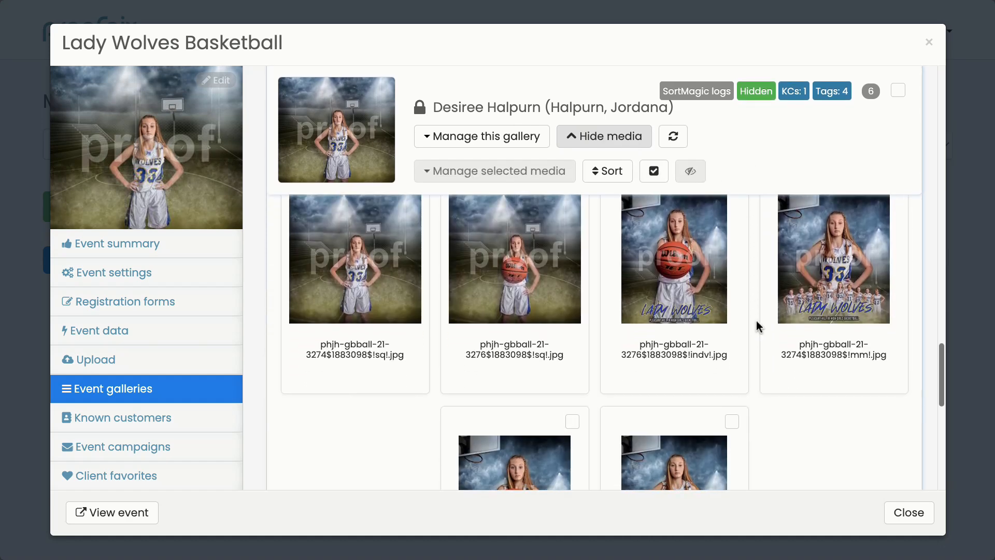
Check which pricelist is attached to the 3274 !mm! memory-mate image in that player's gallery
right_click(811, 281)
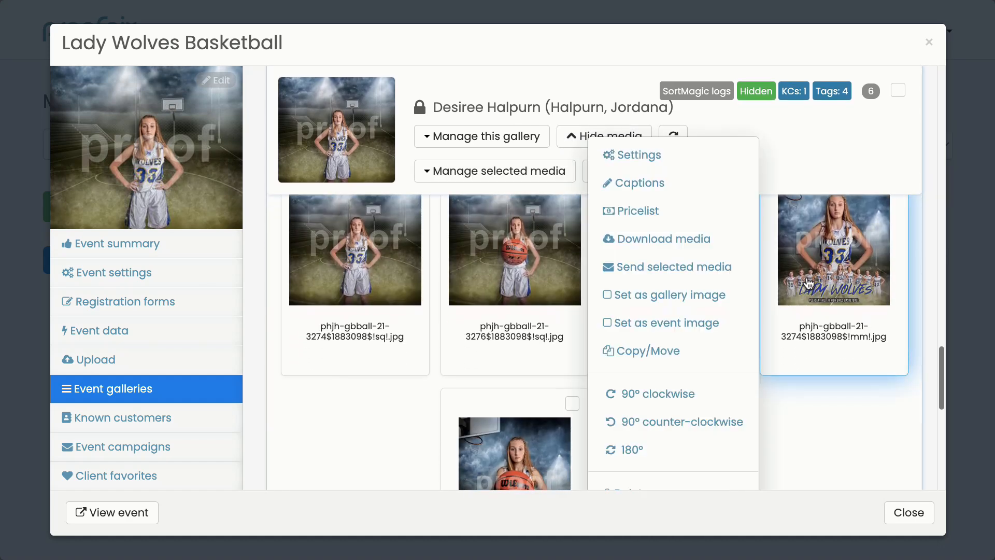
left_click(682, 217)
scroll(657, 224, "down", 3)
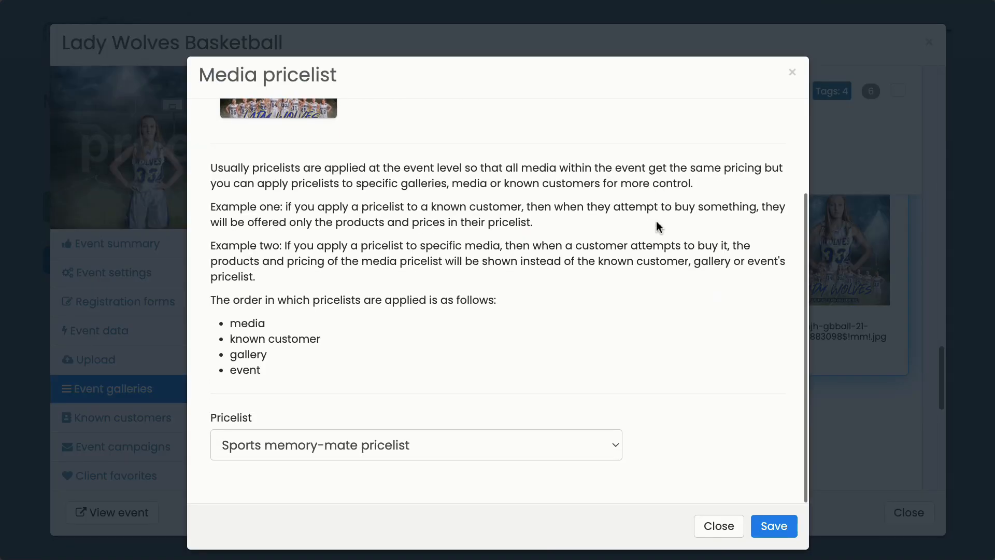
scroll(471, 402, "up", 3)
left_click_drag(525, 185, 555, 187)
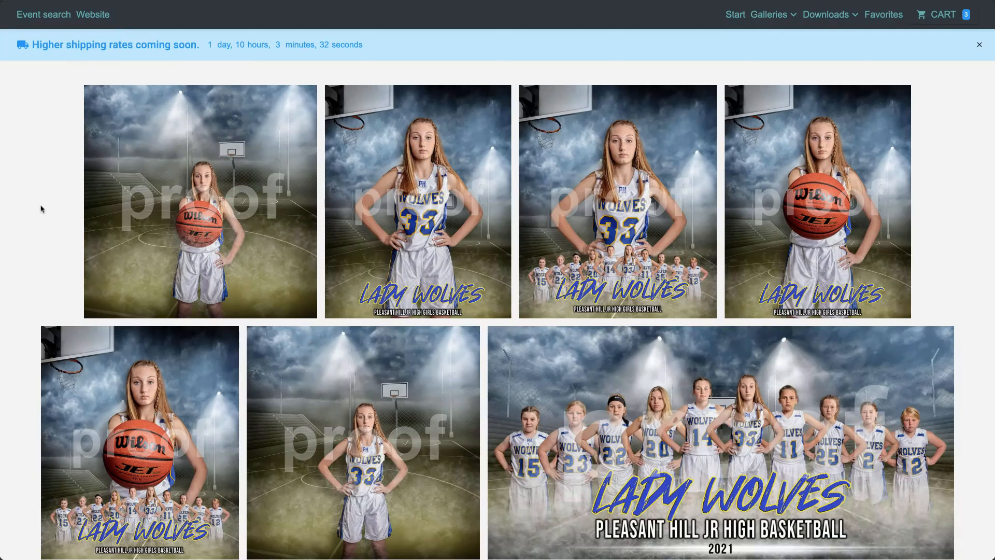
In the customer-facing gallery, compare the photo print products offered for phjh-gbball-21-3276!sq!.jpg and phjh-gbball-21-3274!mm!.jpg
mouse_move(181, 211)
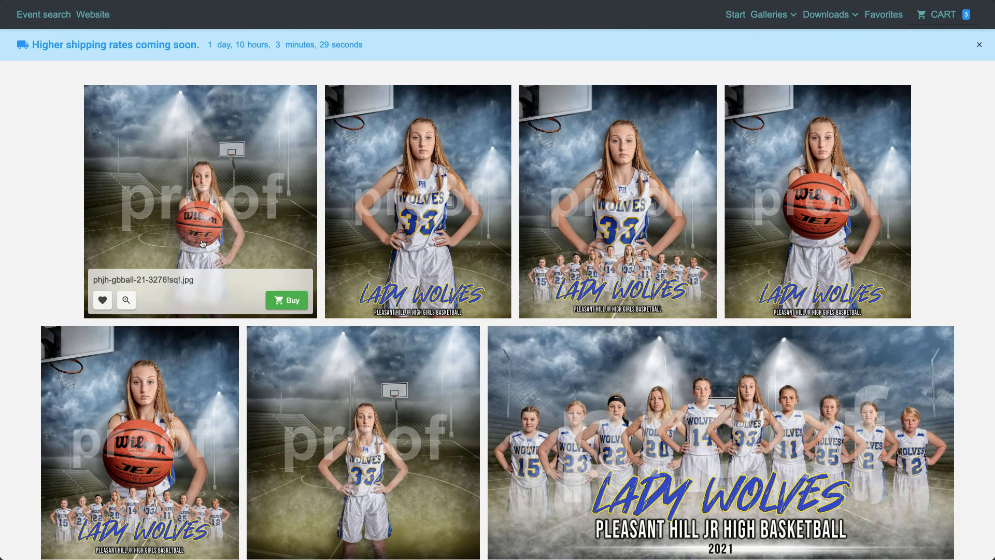
left_click(285, 301)
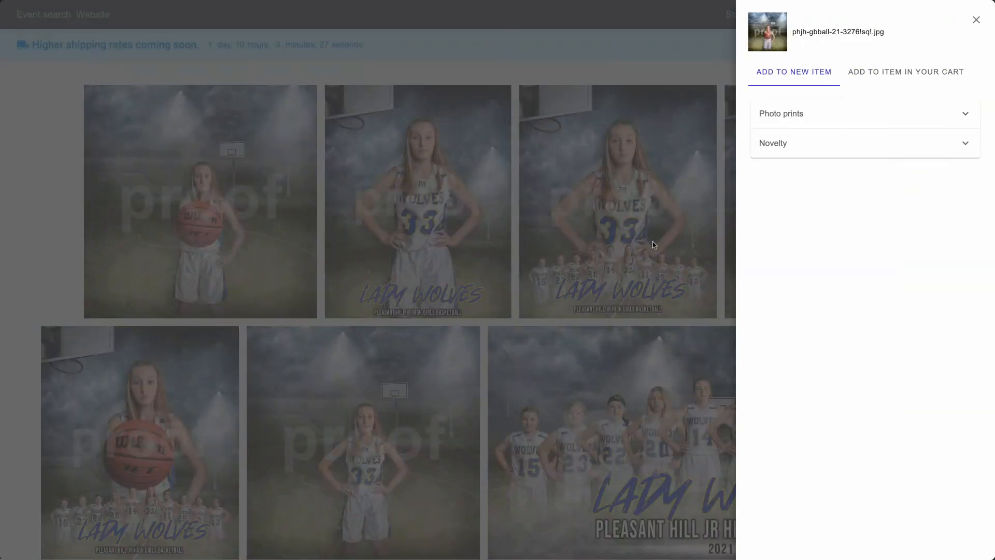
left_click(829, 117)
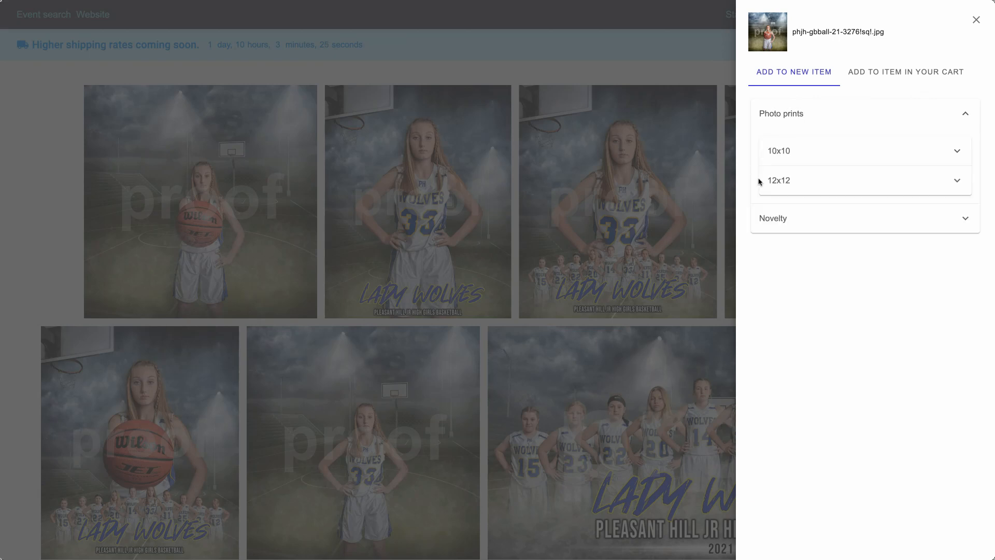
left_click(639, 198)
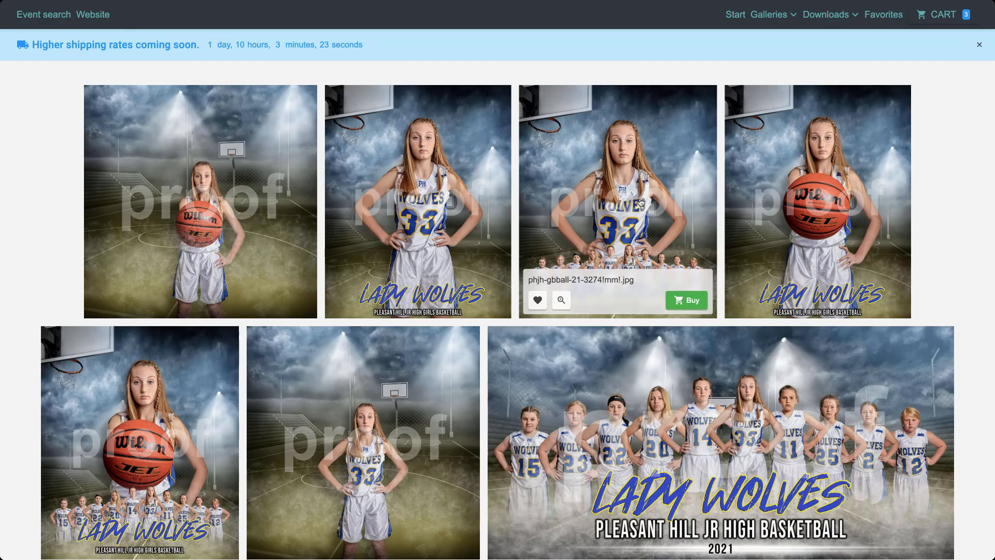
left_click(685, 297)
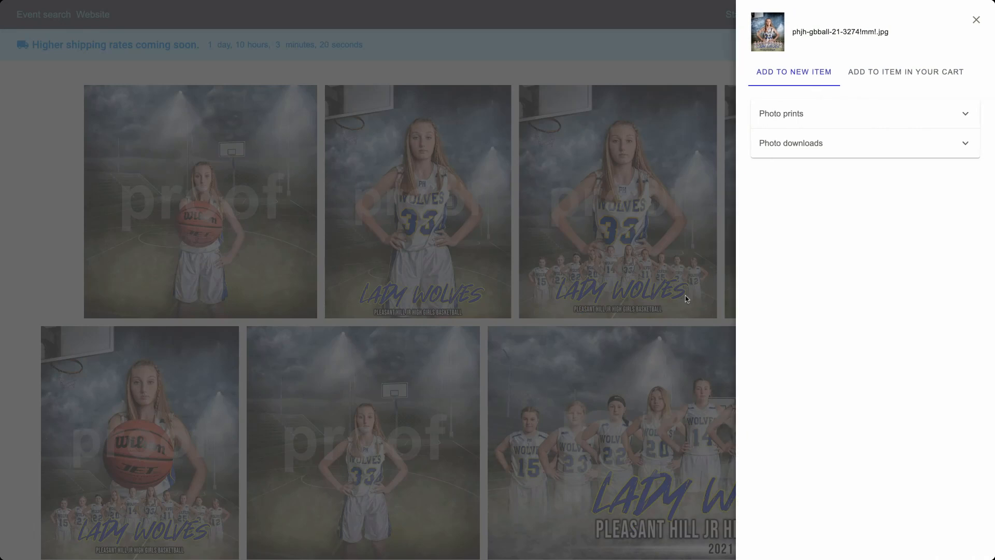
left_click(824, 116)
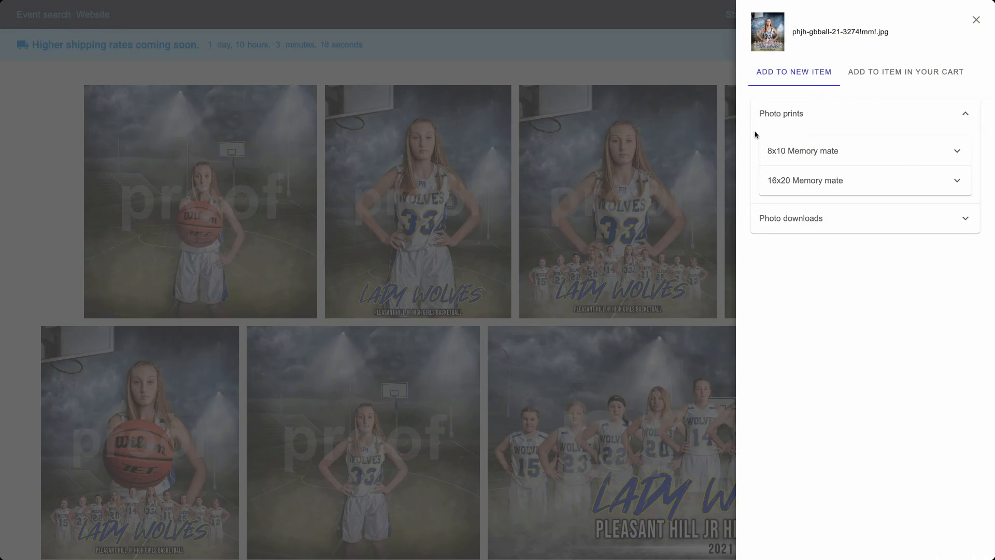